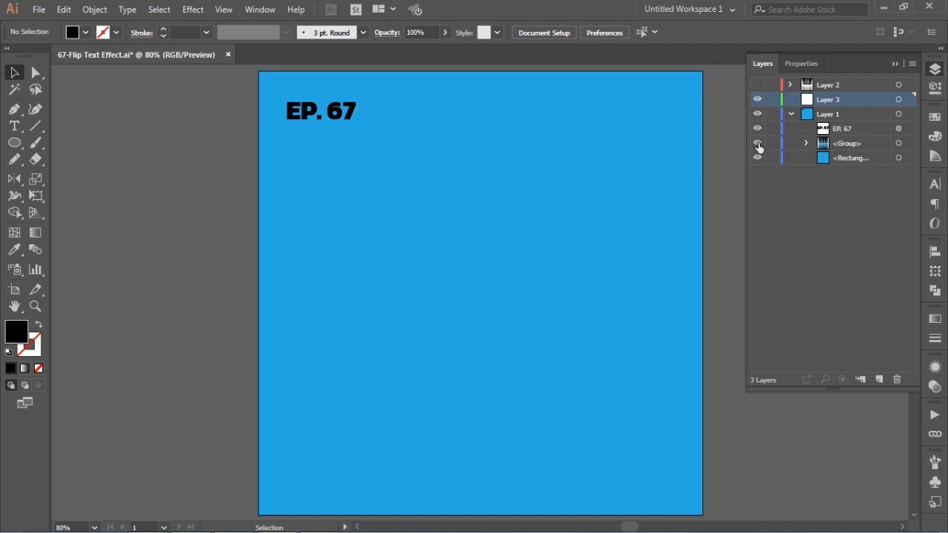
# Turn on the lettering group in Layer 1, collapse that layer and hide it, keeping Layer 3 visible.
pyautogui.click(758, 144)
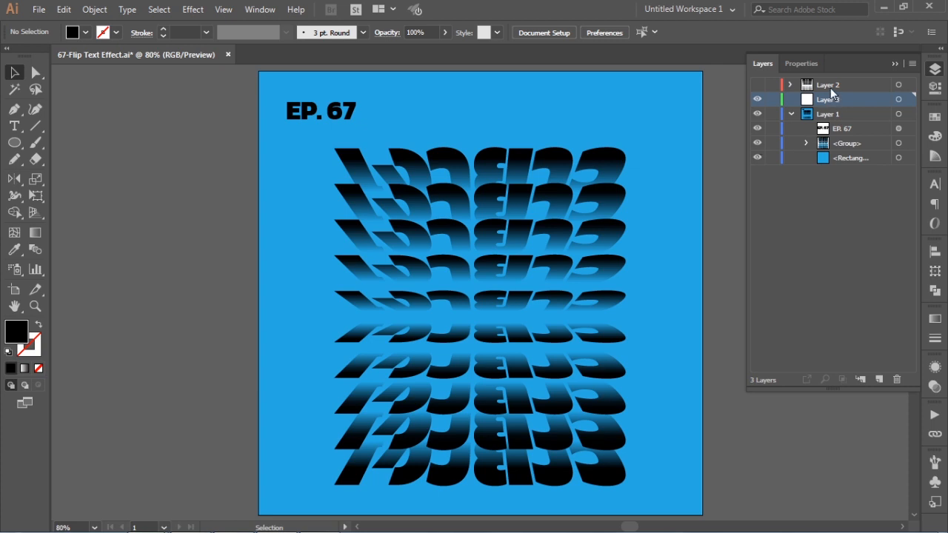
pyautogui.click(790, 114)
pyautogui.click(758, 115)
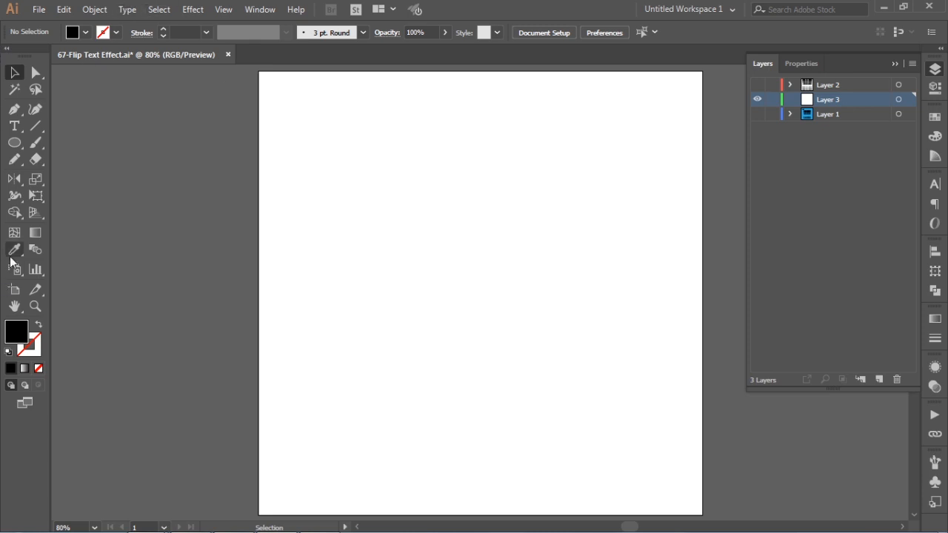
# Add the point text "เงายาว" to Layer 3 in the upper middle of the artboard.
pyautogui.click(14, 127)
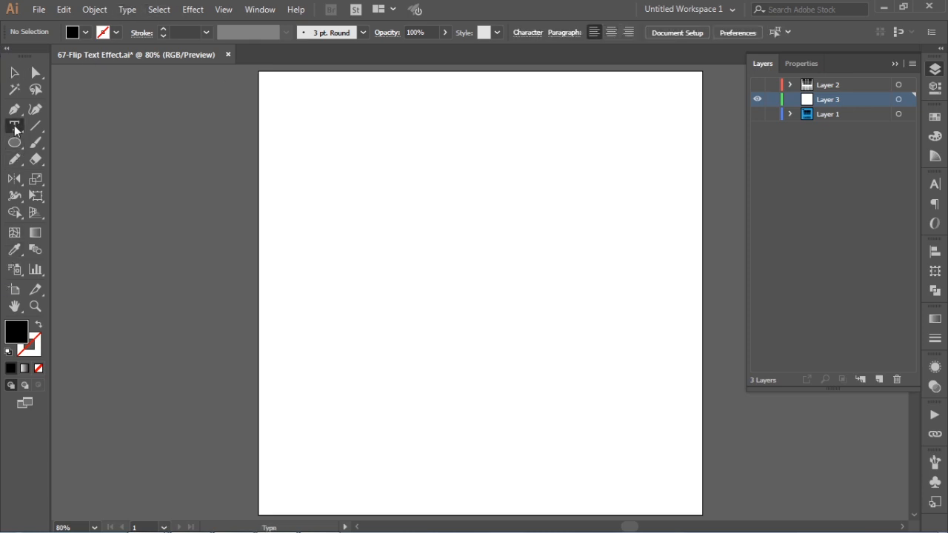
pyautogui.click(431, 211)
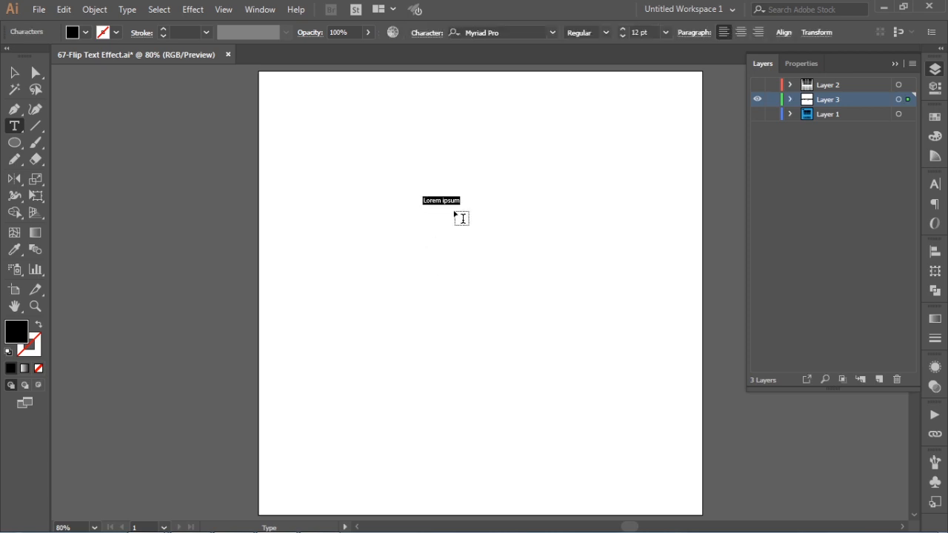
pyautogui.write('g')
pyautogui.press('BackSpace')
pyautogui.write('E')
pyautogui.press('Escape')
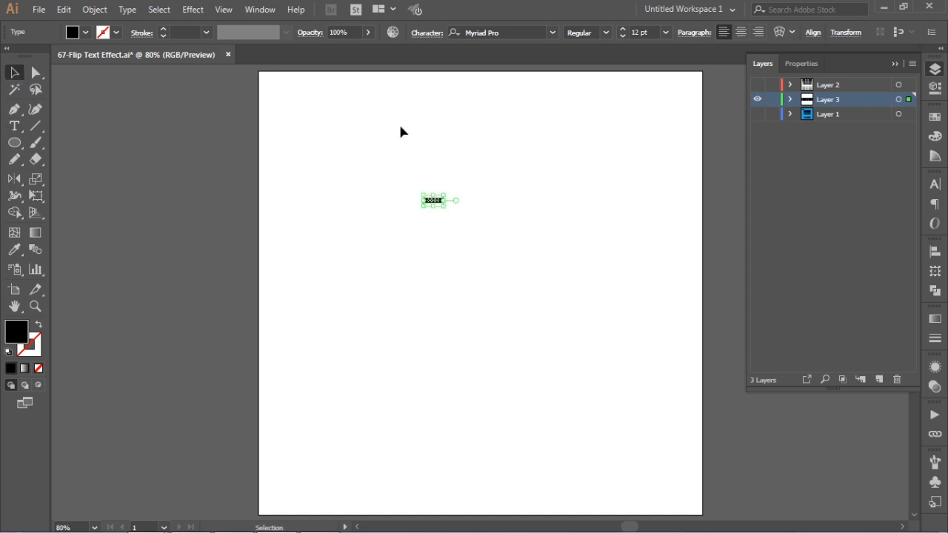
# Enlarge the text to about 141 pt, centre its alignment and place it in the upper middle of the artboard.
pyautogui.moveTo(448, 194); pyautogui.dragTo(552, 158)
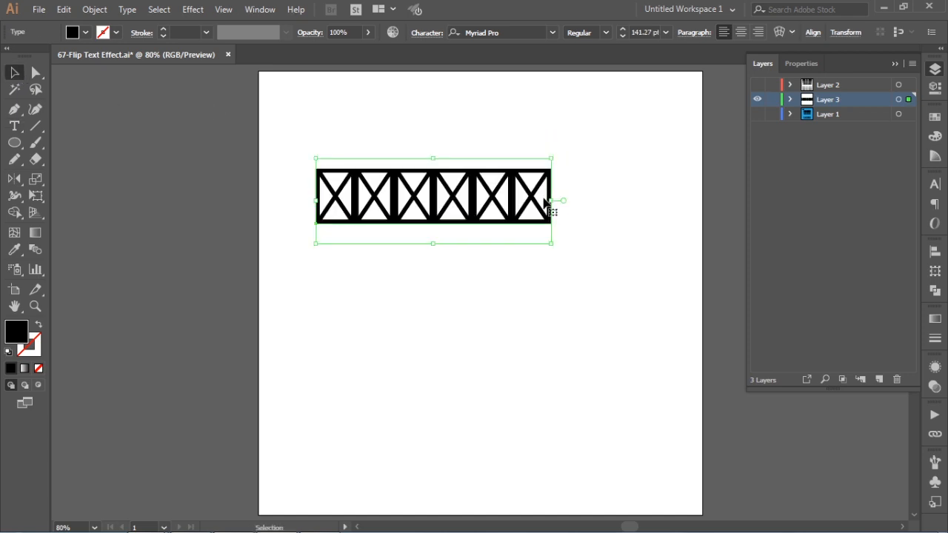
pyautogui.moveTo(552, 206); pyautogui.dragTo(461, 220)
pyautogui.moveTo(383, 215); pyautogui.dragTo(555, 197)
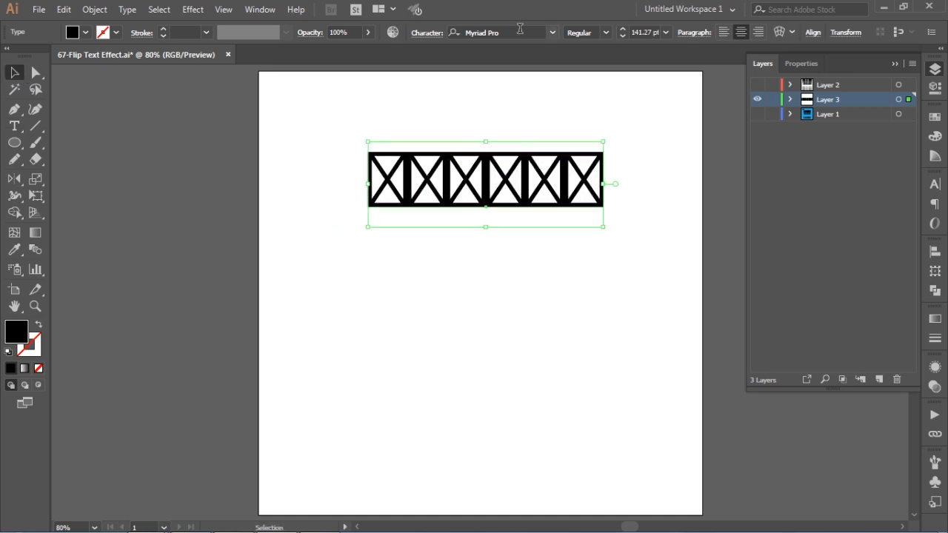
# Set the text's font to Kanit in the ExtraBold style.
pyautogui.click(553, 33)
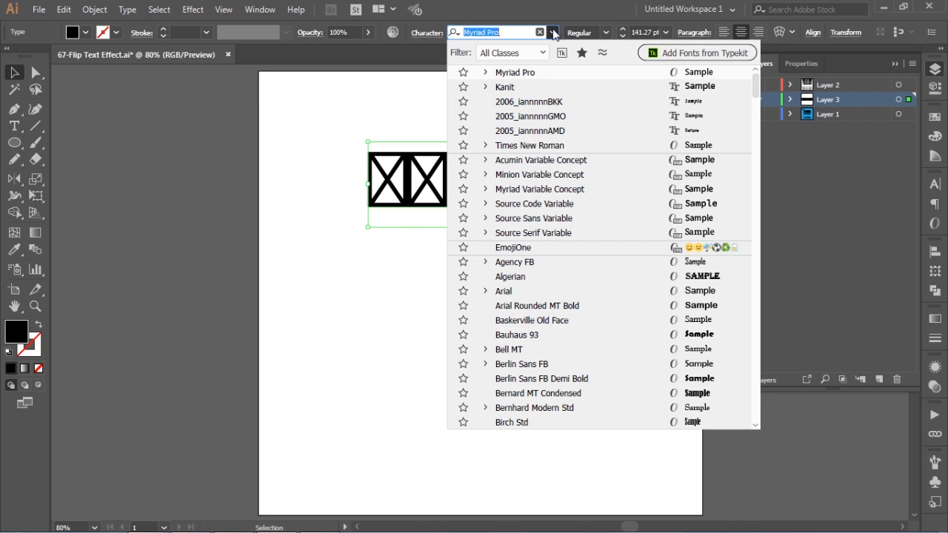
pyautogui.click(517, 88)
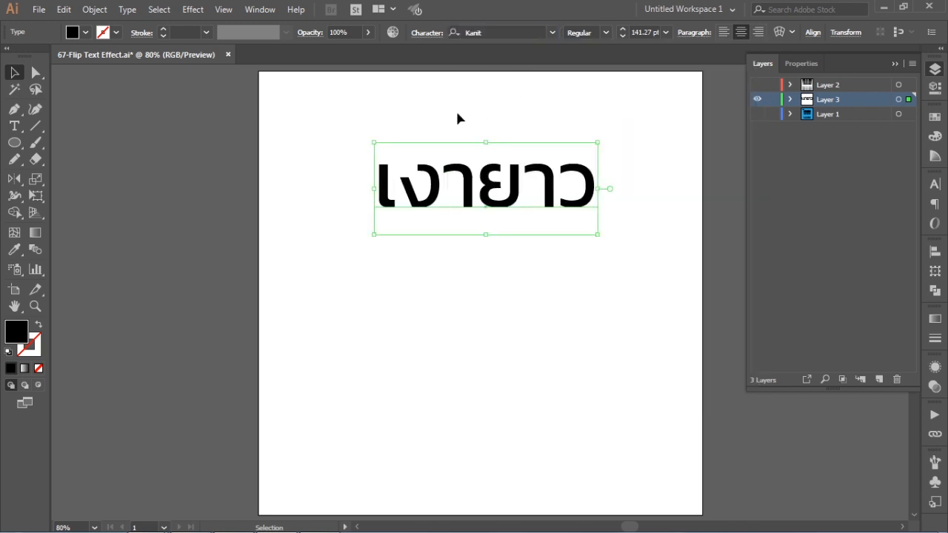
pyautogui.click(606, 34)
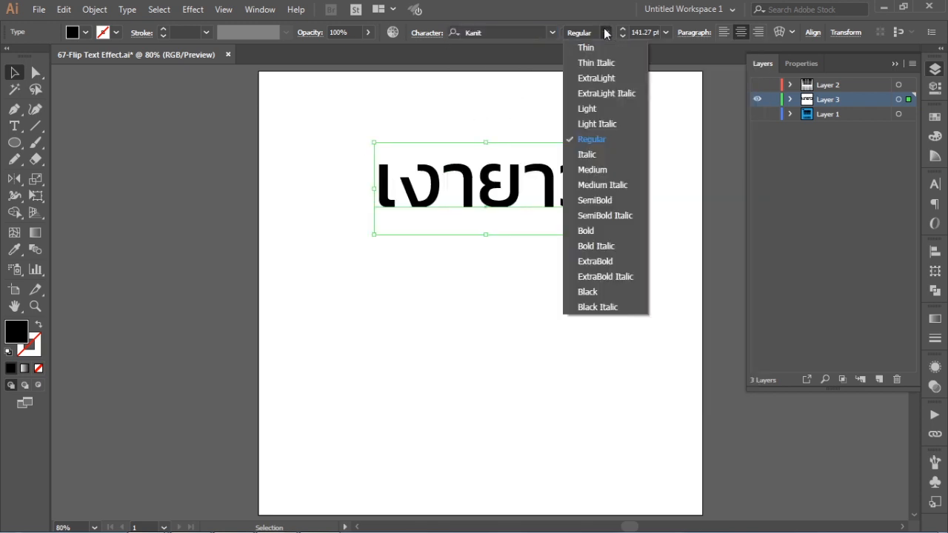
pyautogui.click(592, 261)
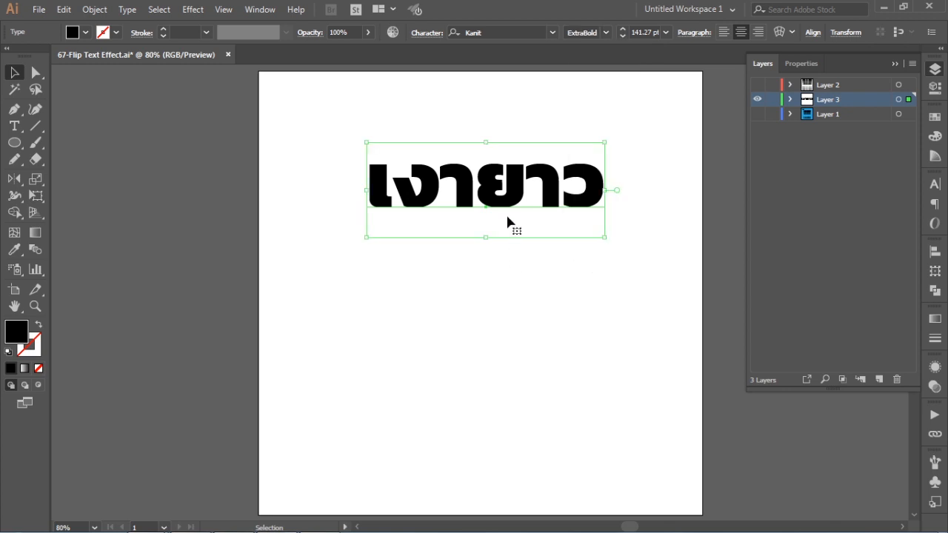
# Widen the text's letter spacing slightly, so that small even gaps separate the characters.
pyautogui.hotkey('alt', 'Right')
pyautogui.hotkey('alt', 'Right')
pyautogui.hotkey('alt', 'Right')
pyautogui.hotkey('alt', 'Right')
pyautogui.hotkey('alt', 'Right')
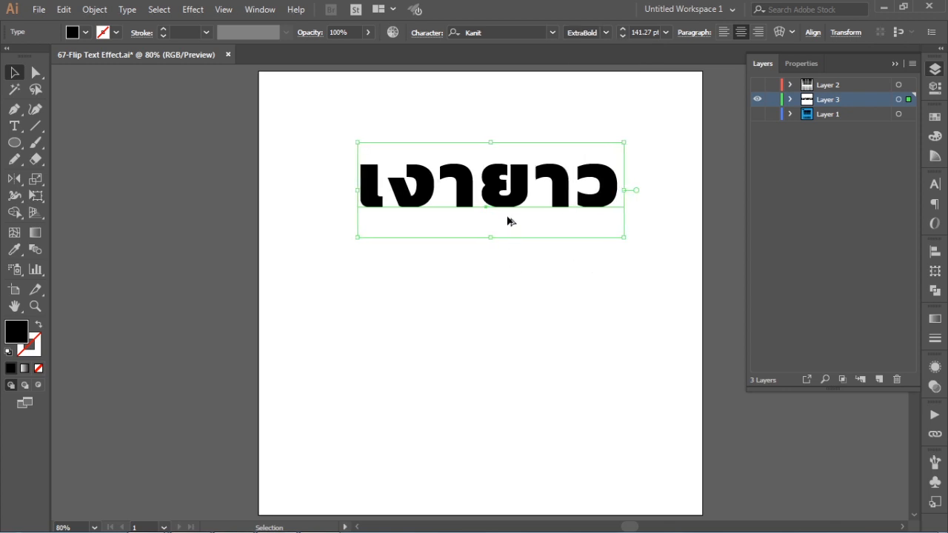
pyautogui.hotkey('alt', 'Right')
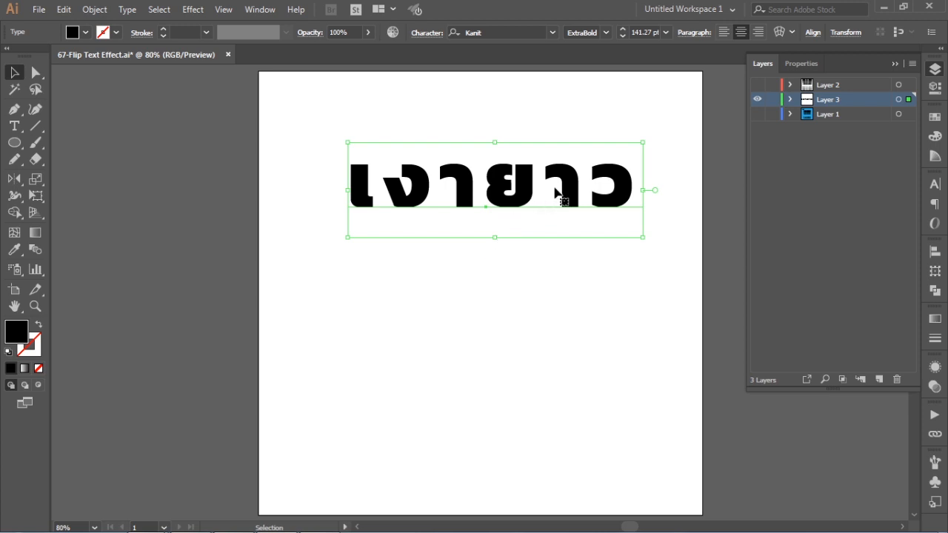
pyautogui.hotkey('alt', 'Left')
pyautogui.hotkey('alt', 'Left')
pyautogui.hotkey('alt', 'Left')
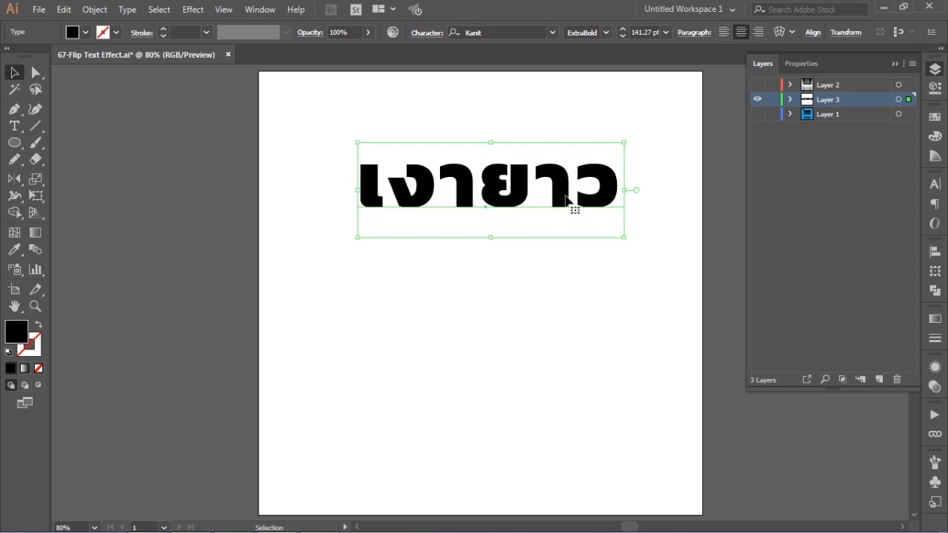
# Enlarge the text to about 154 pt and convert it to outlines.
pyautogui.moveTo(625, 237); pyautogui.dragTo(636, 250)
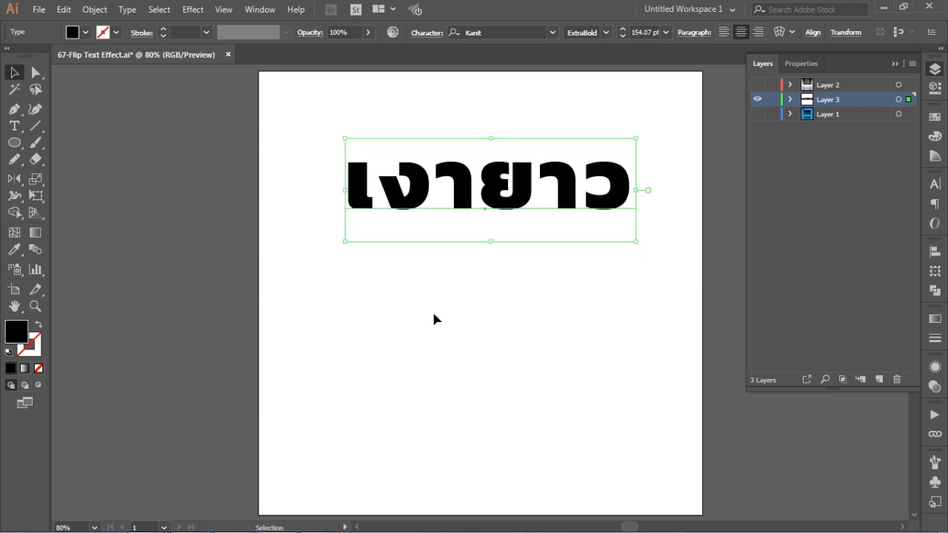
pyautogui.rightClick(484, 198)
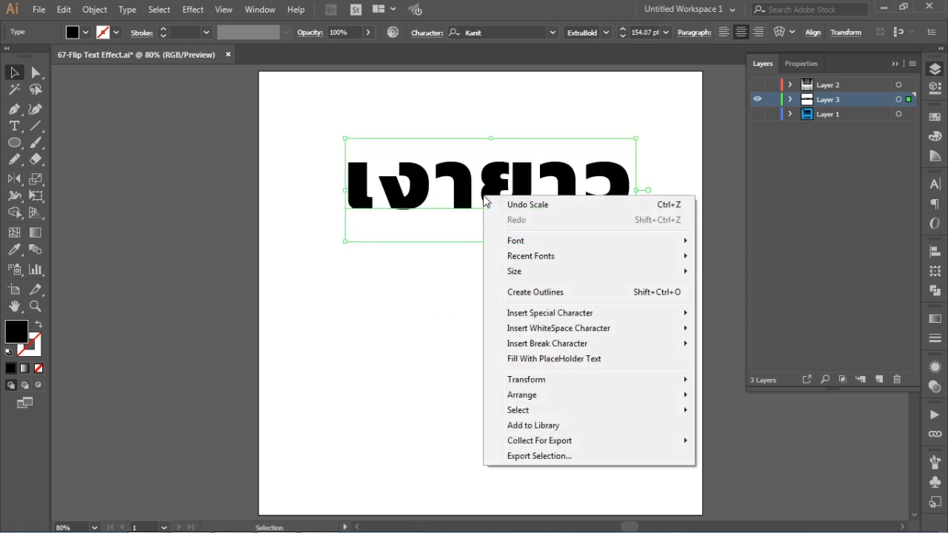
pyautogui.click(529, 294)
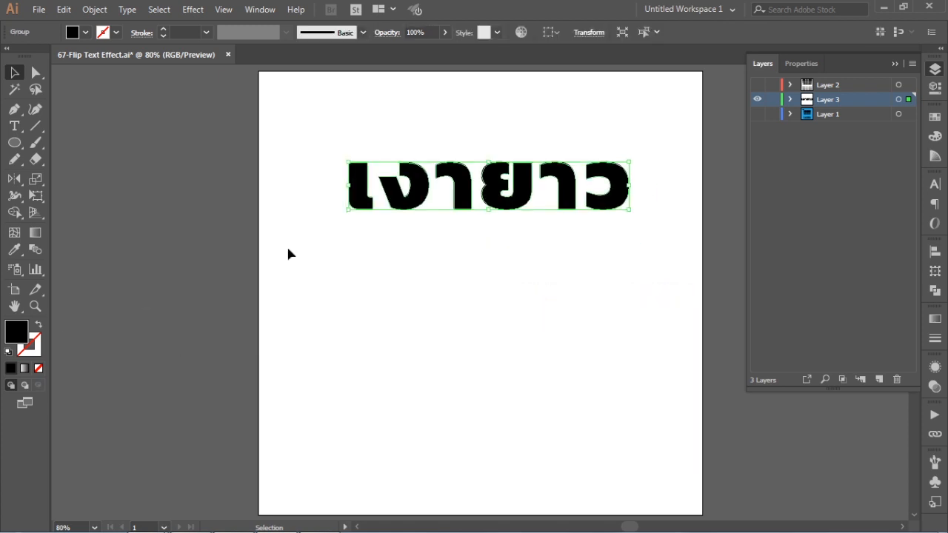
# Fill the outlined lettering with the white-to-black linear gradient at a 90° angle.
pyautogui.click(935, 118)
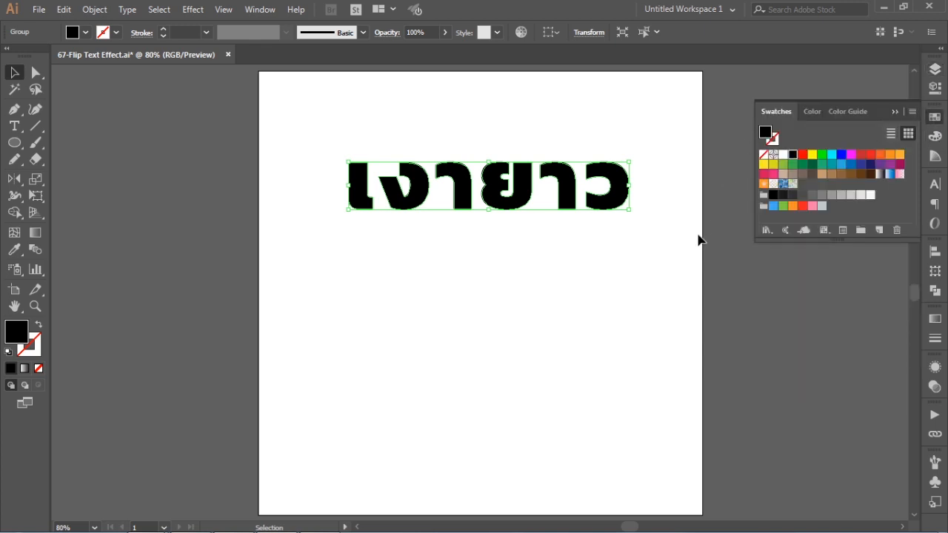
pyautogui.click(880, 174)
pyautogui.click(935, 319)
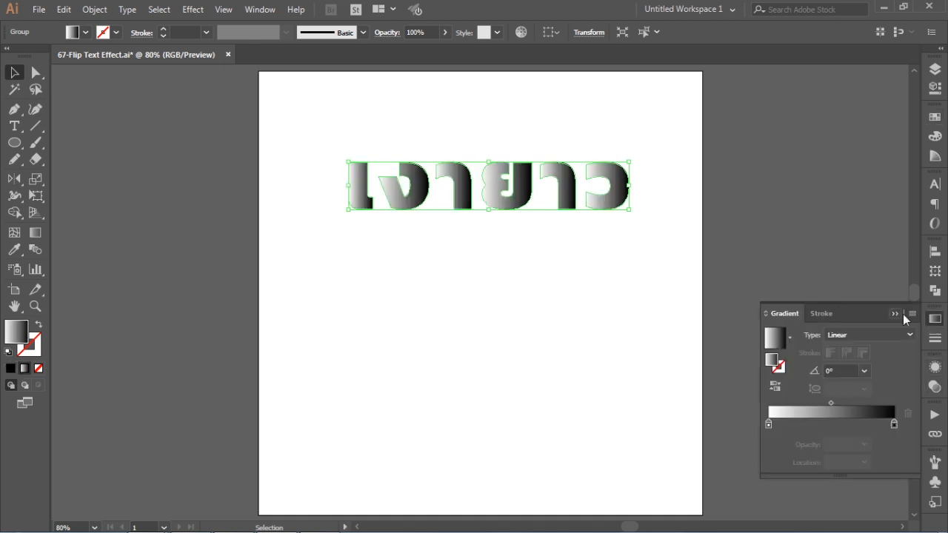
pyautogui.click(865, 371)
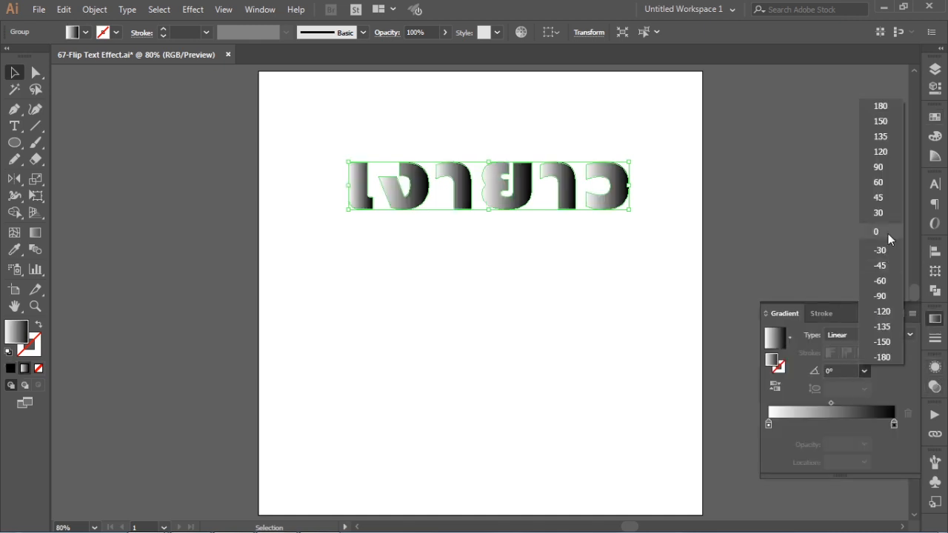
pyautogui.click(879, 168)
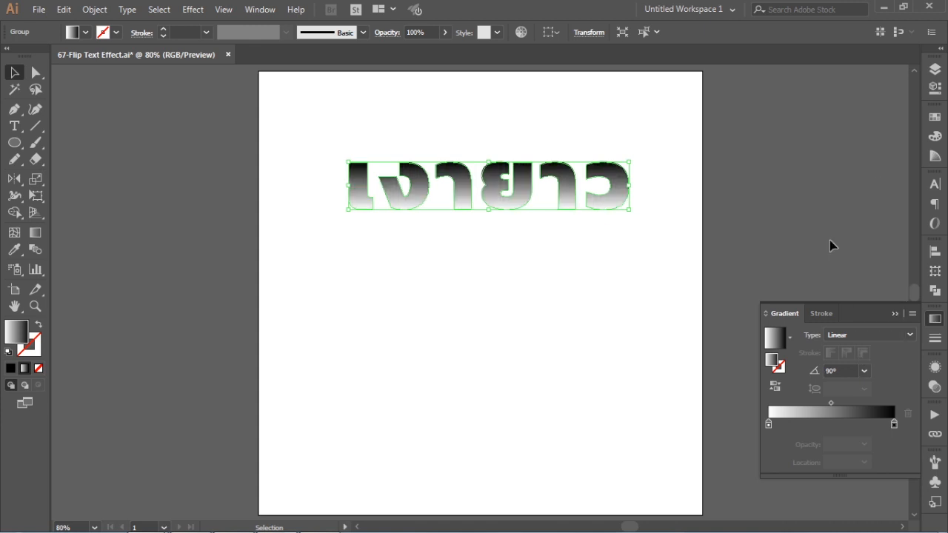
pyautogui.click(445, 299)
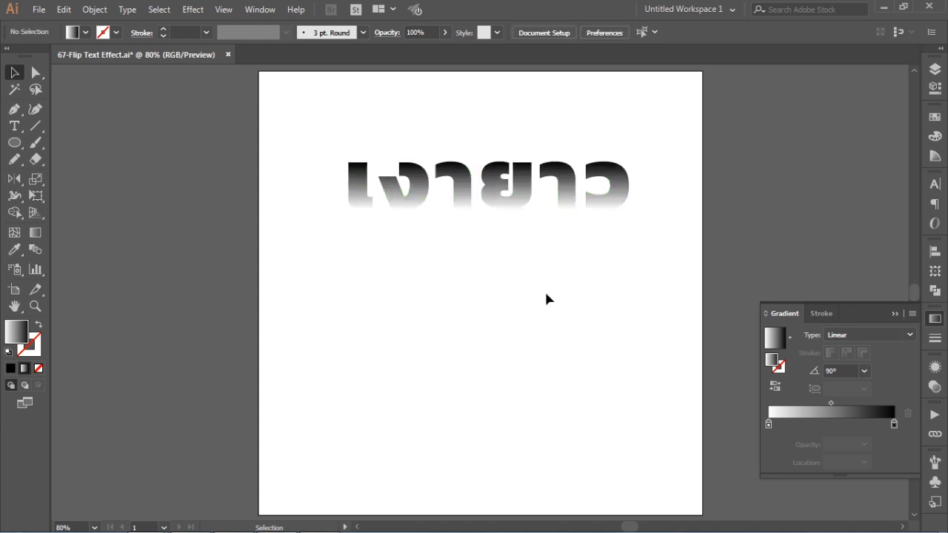
# Fine-tune the lettering's fade by shifting the gradient midpoint to 57.1% and the white stop to 1.08%.
pyautogui.click(513, 214)
pyautogui.moveTo(768, 425); pyautogui.dragTo(780, 426)
pyautogui.click(581, 347)
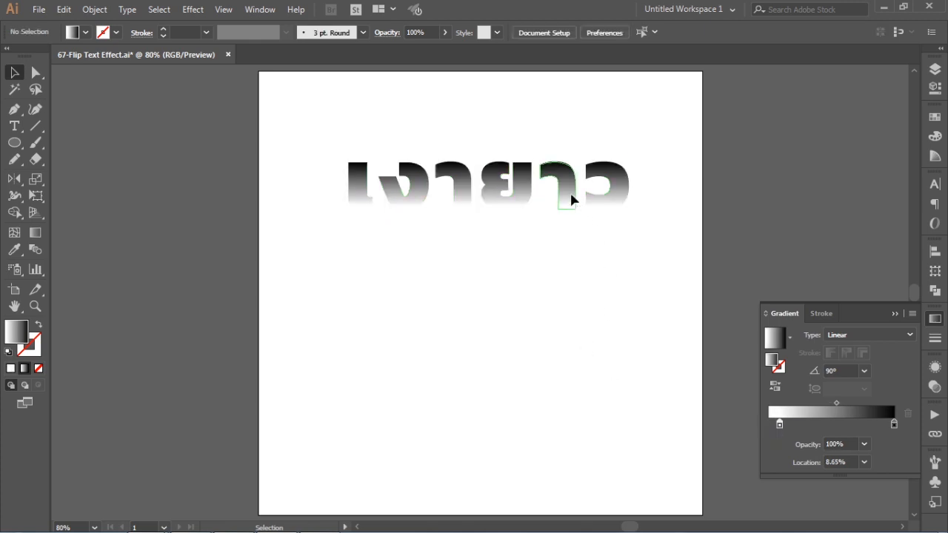
pyautogui.click(573, 199)
pyautogui.moveTo(838, 405); pyautogui.dragTo(845, 409)
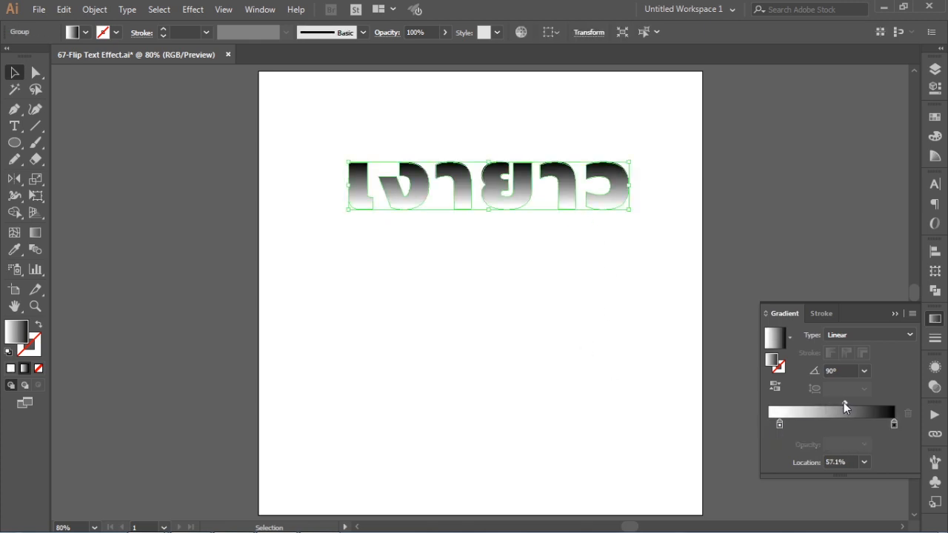
pyautogui.moveTo(780, 425); pyautogui.dragTo(757, 425)
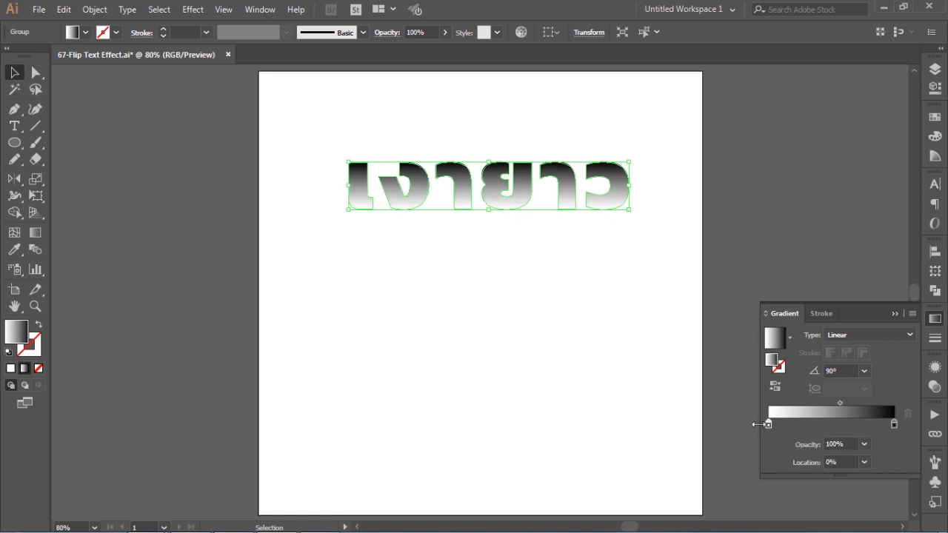
pyautogui.click(620, 376)
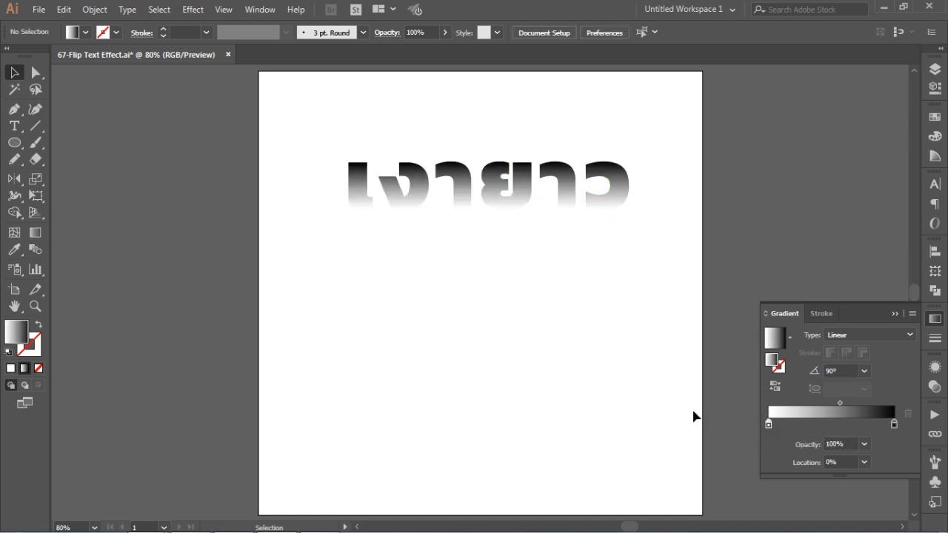
pyautogui.click(535, 192)
pyautogui.moveTo(769, 425); pyautogui.dragTo(771, 424)
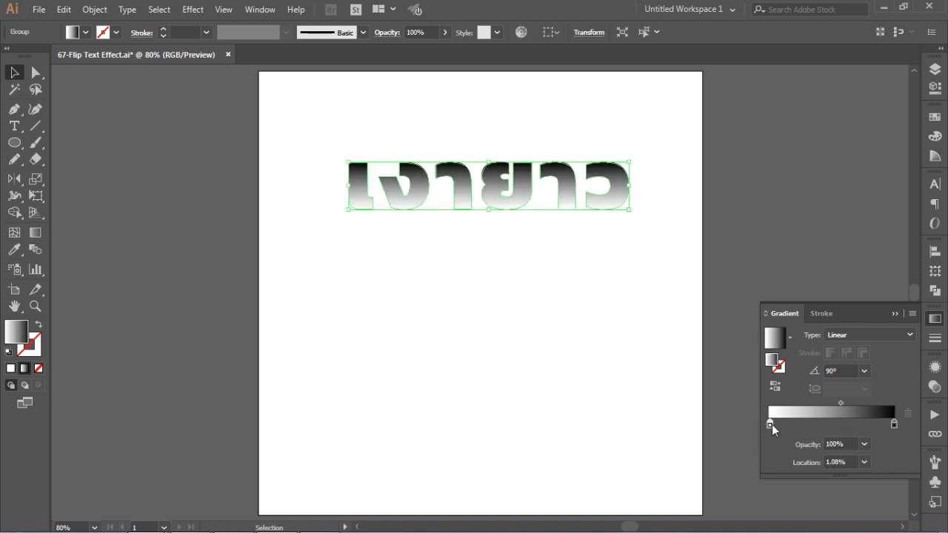
pyautogui.click(415, 288)
# Flare the lettering's top edge outward on both sides with the Free Transform tool's Perspective Distort.
pyautogui.click(465, 188)
pyautogui.click(37, 197)
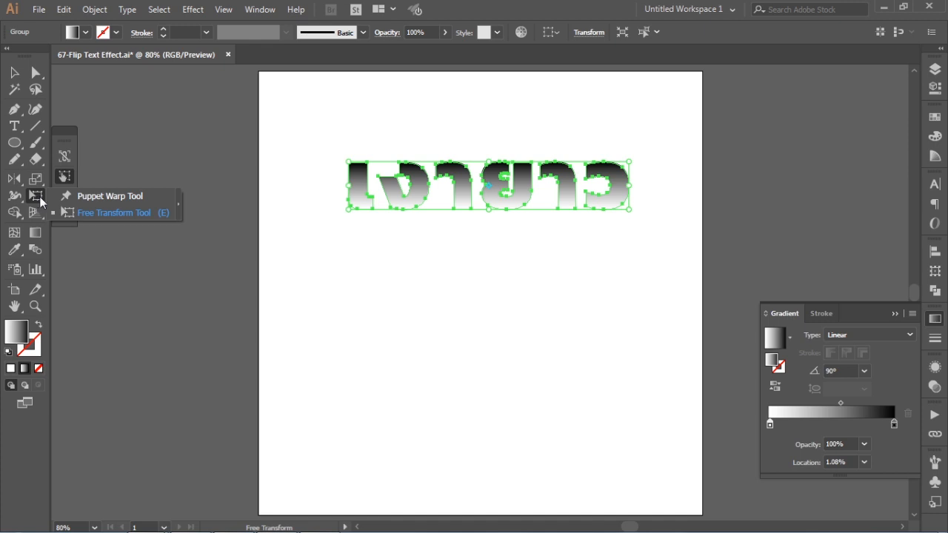
pyautogui.click(105, 214)
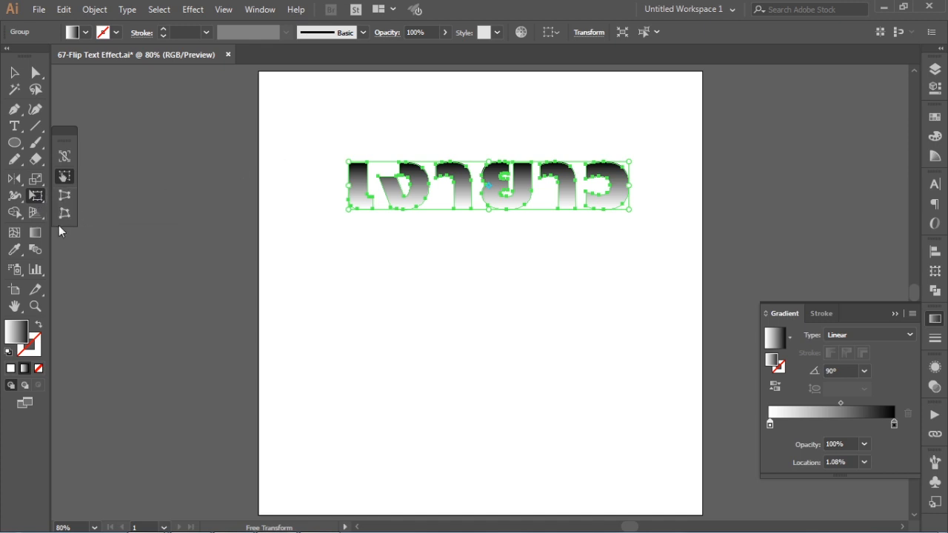
pyautogui.click(65, 197)
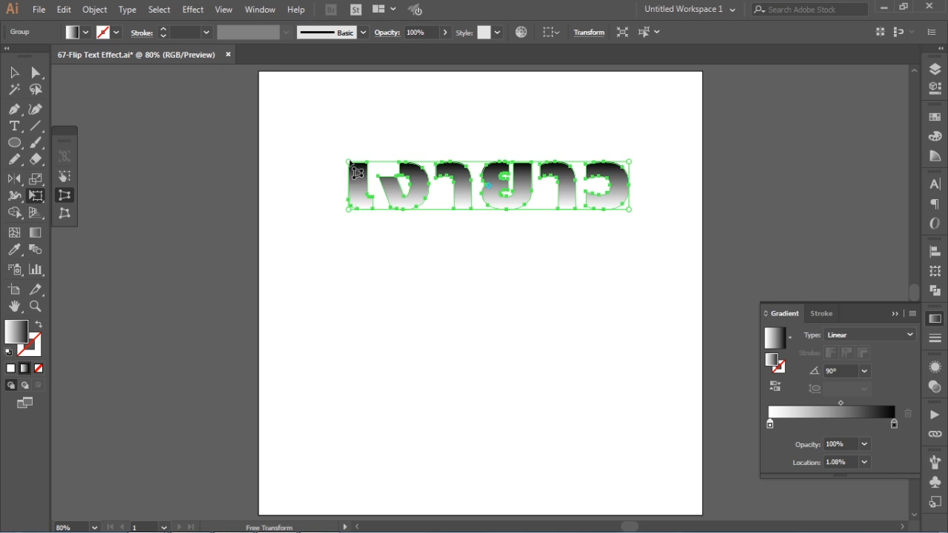
pyautogui.moveTo(349, 161); pyautogui.dragTo(313, 164)
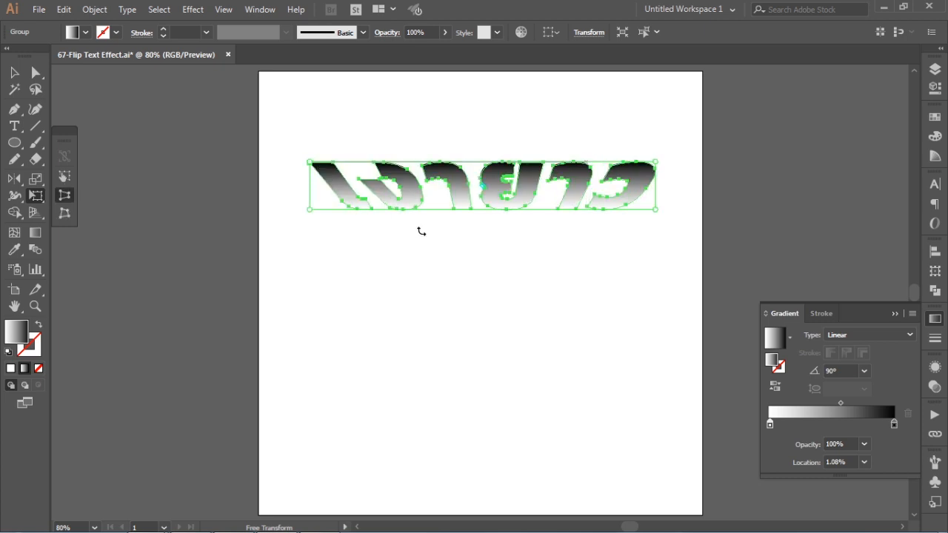
# Stretch the lettering upward to about twice its height and spread its top edge further with Perspective Distort.
pyautogui.click(14, 72)
pyautogui.moveTo(485, 163); pyautogui.dragTo(482, 116)
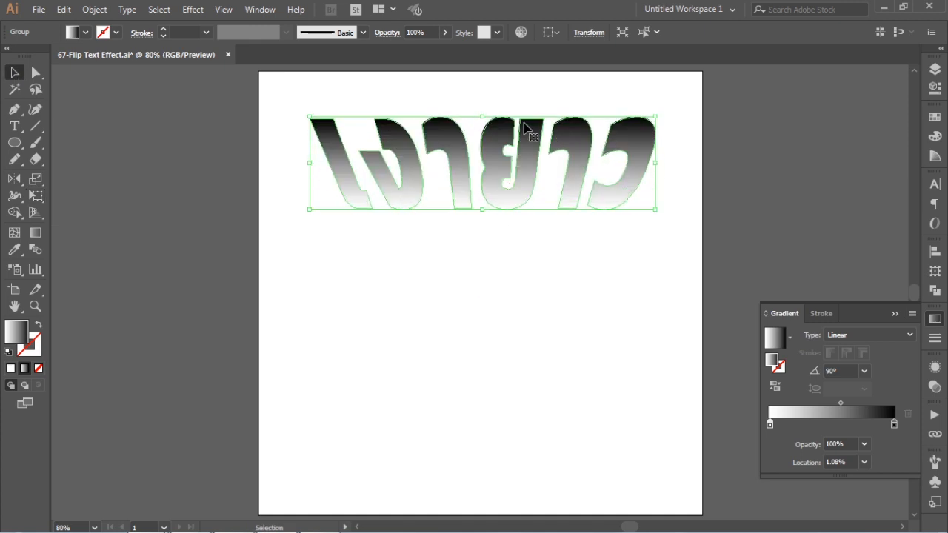
pyautogui.click(35, 195)
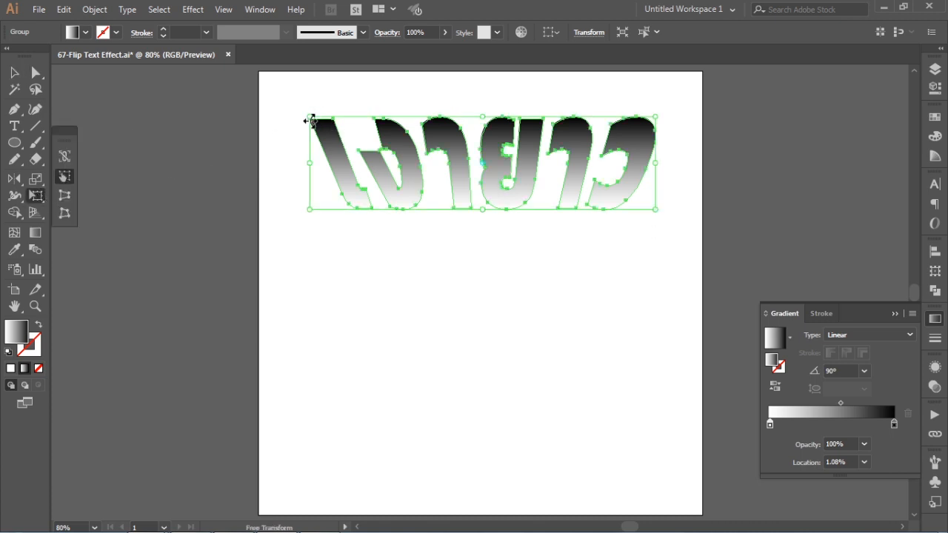
pyautogui.click(66, 197)
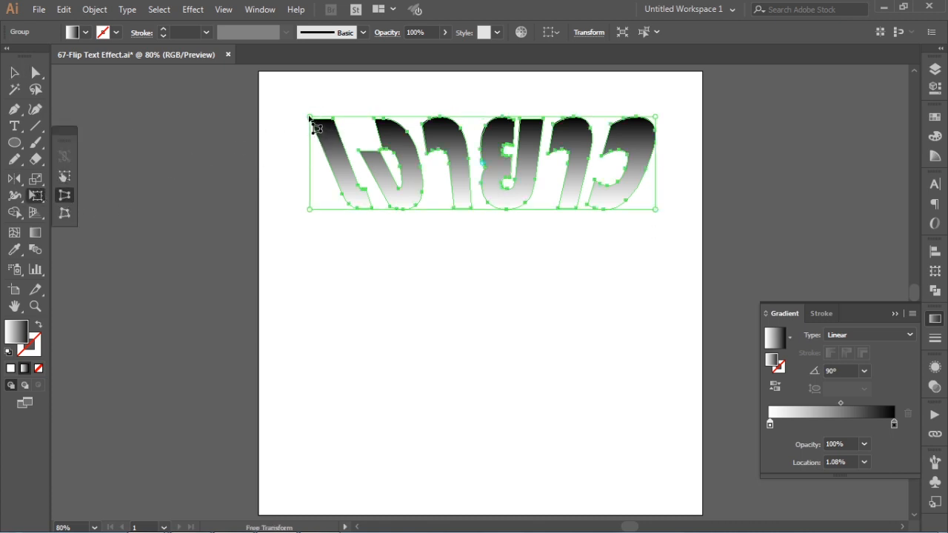
pyautogui.moveTo(309, 117); pyautogui.dragTo(294, 117)
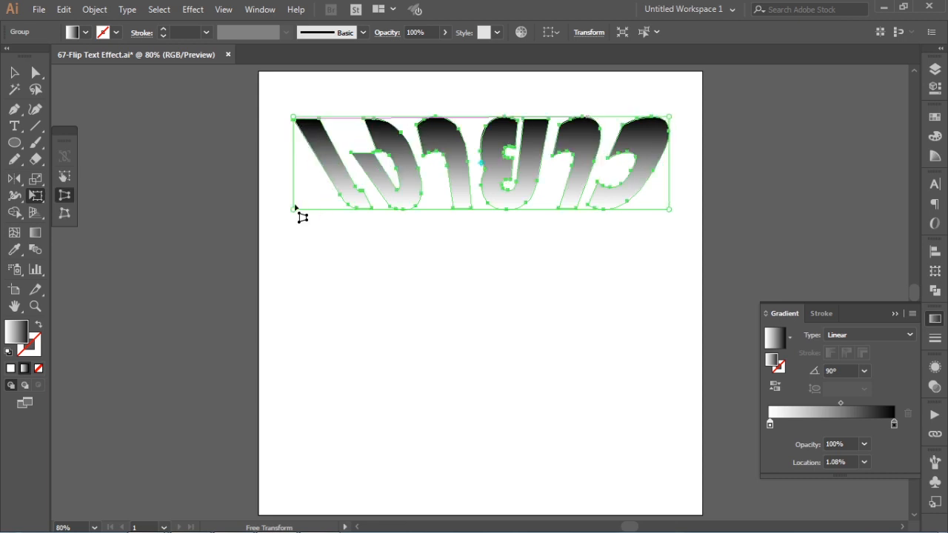
# Narrow the lettering's lower edge slightly on both sides with Perspective Distort, leaving the top edge in place.
pyautogui.moveTo(292, 211); pyautogui.dragTo(306, 210)
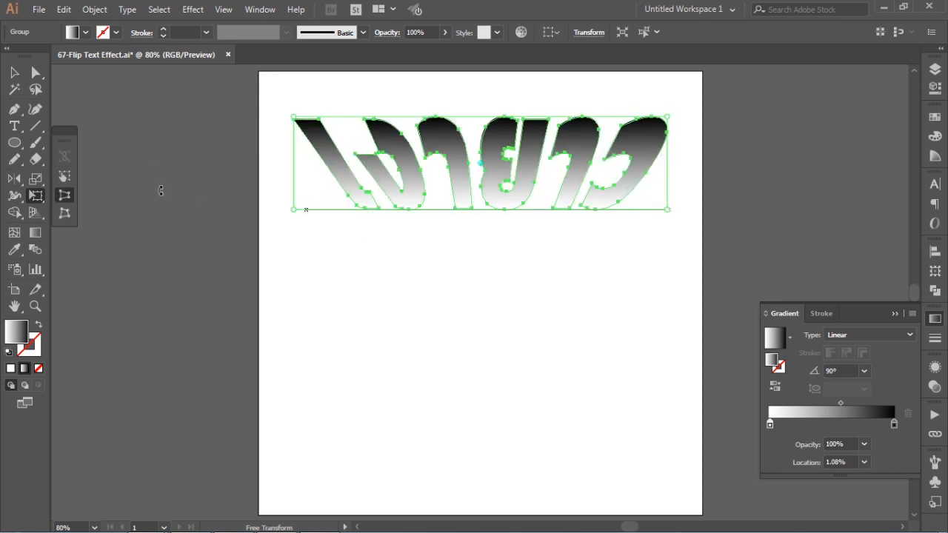
pyautogui.click(14, 72)
pyautogui.click(437, 260)
# Copy the distorted lettering and paste the duplicate in front of it.
pyautogui.click(455, 128)
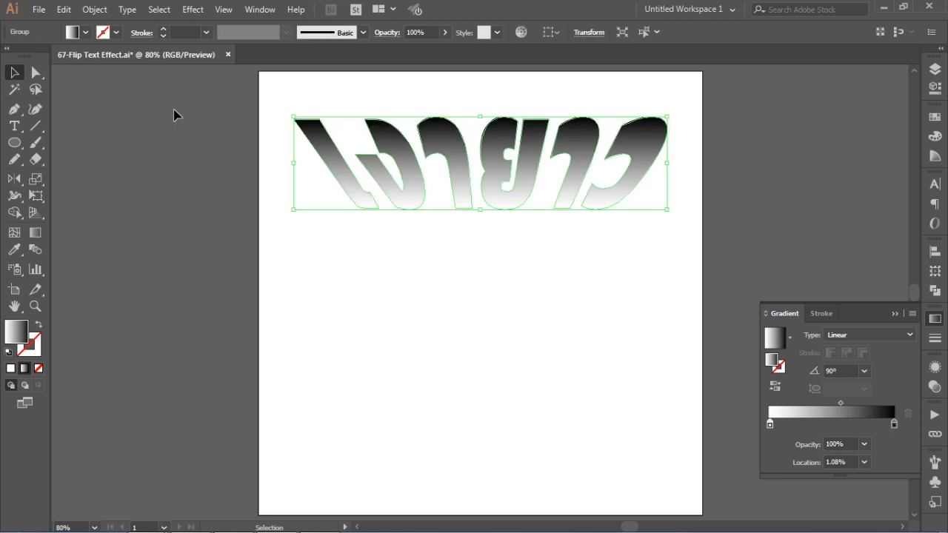
pyautogui.click(64, 9)
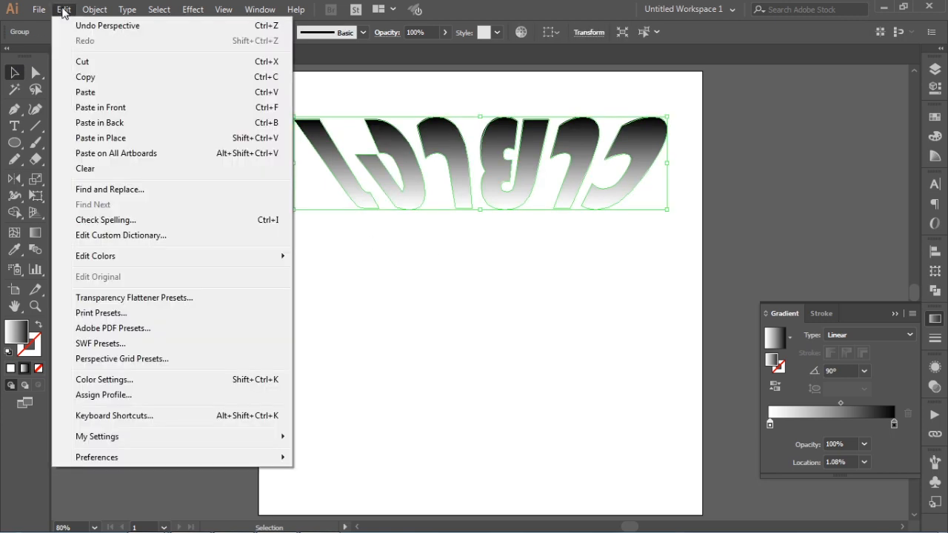
pyautogui.click(85, 77)
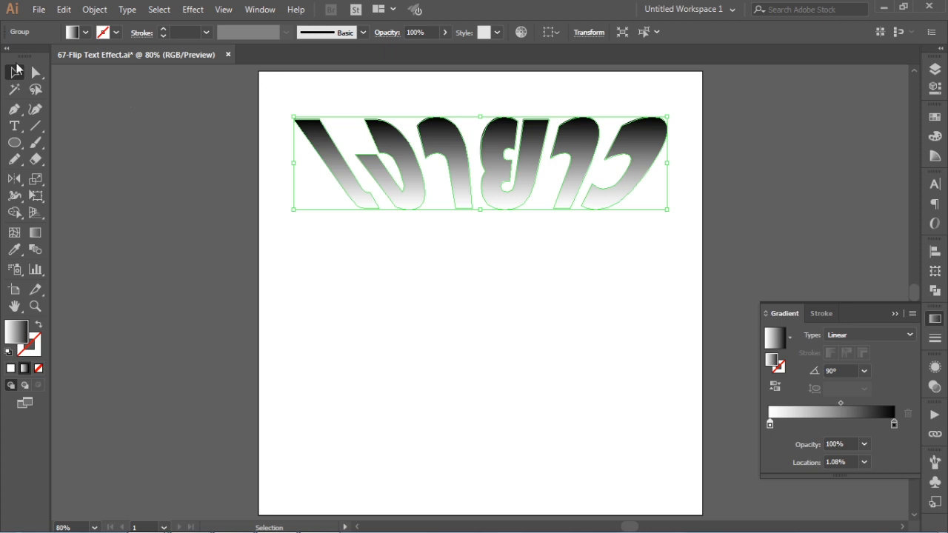
pyautogui.click(64, 9)
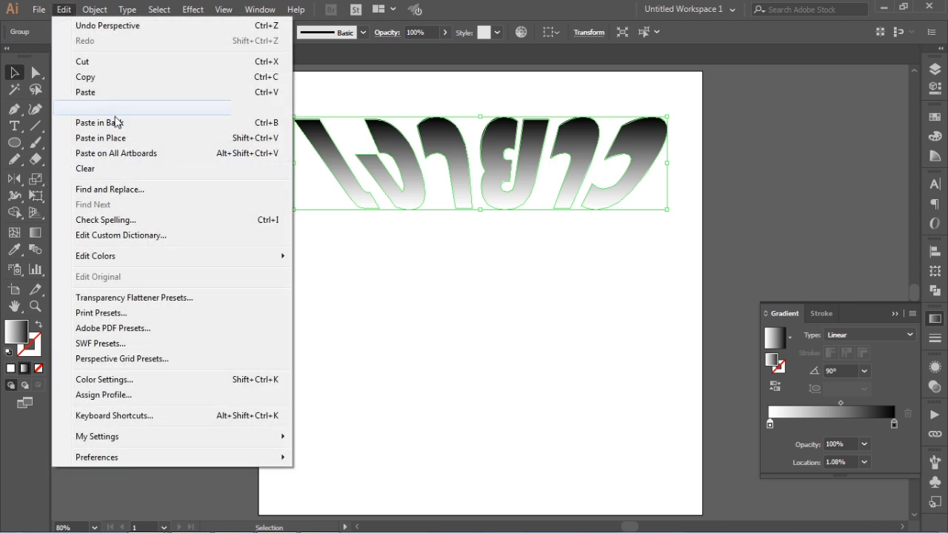
pyautogui.click(122, 108)
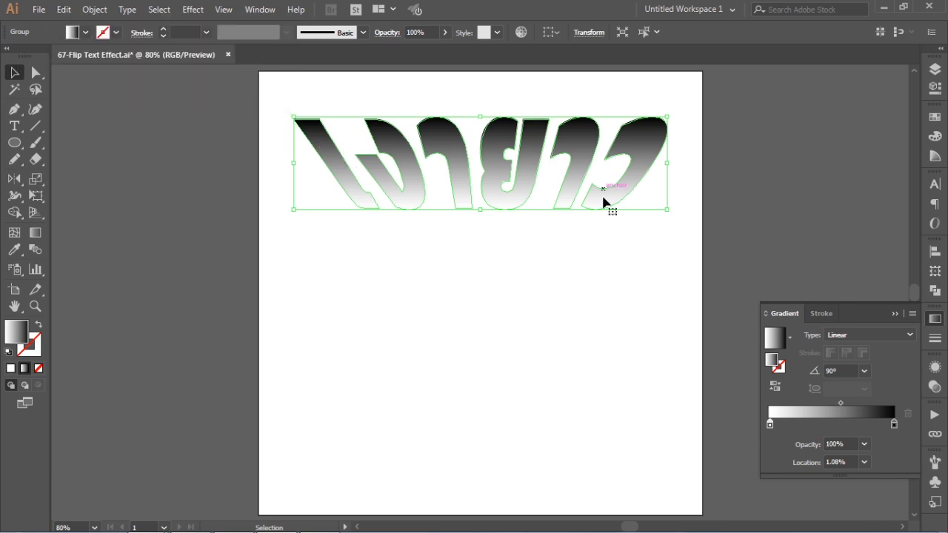
# Move the pasted copy straight below the original and squash it from its top edge to about 40% of its height.
pyautogui.moveTo(575, 134); pyautogui.dragTo(586, 245)
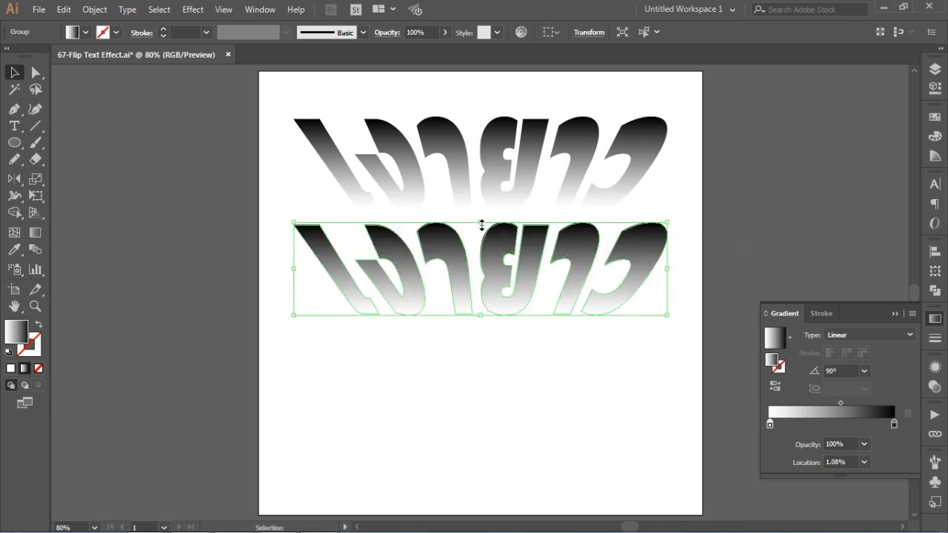
pyautogui.moveTo(481, 224); pyautogui.dragTo(484, 275)
pyautogui.click(709, 210)
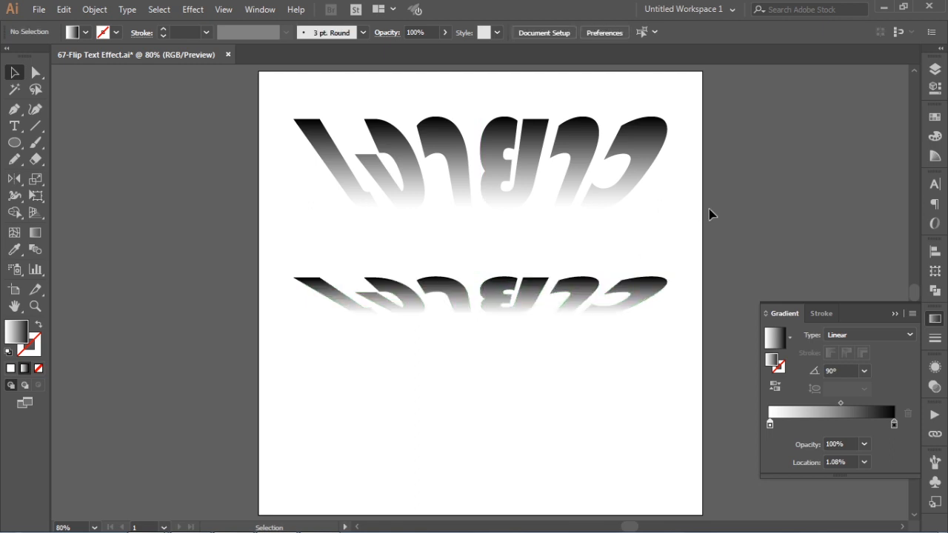
# Make a blend between the full-height lettering and the flattened copy.
pyautogui.moveTo(186, 109); pyautogui.dragTo(682, 308)
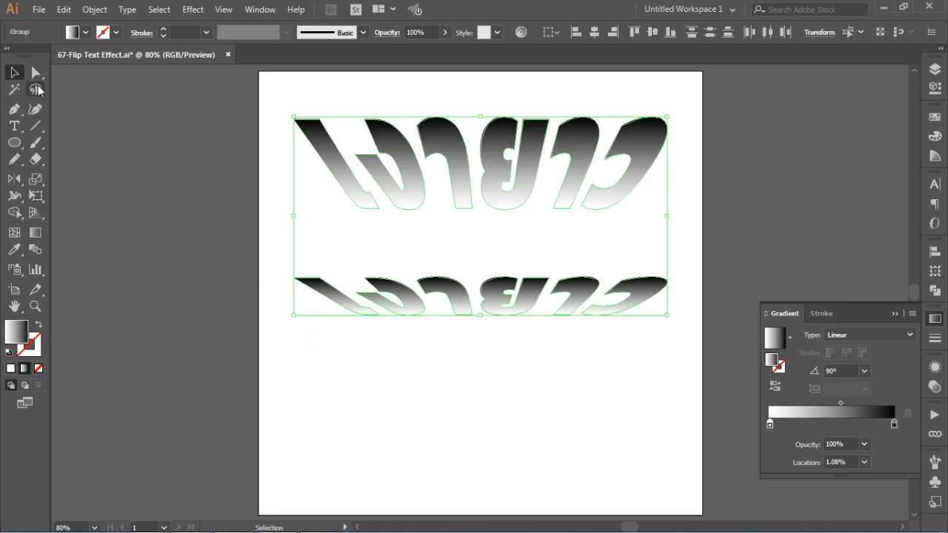
pyautogui.click(94, 9)
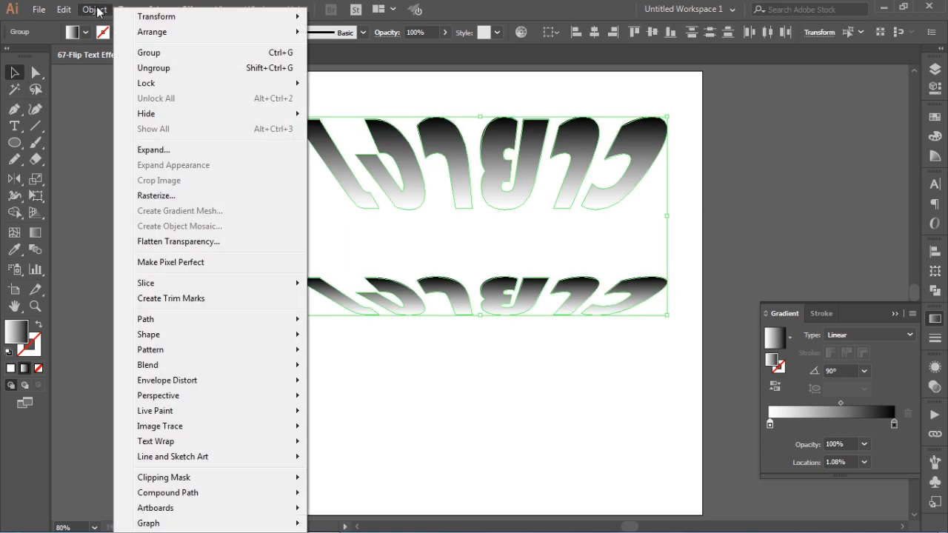
pyautogui.moveTo(152, 366)
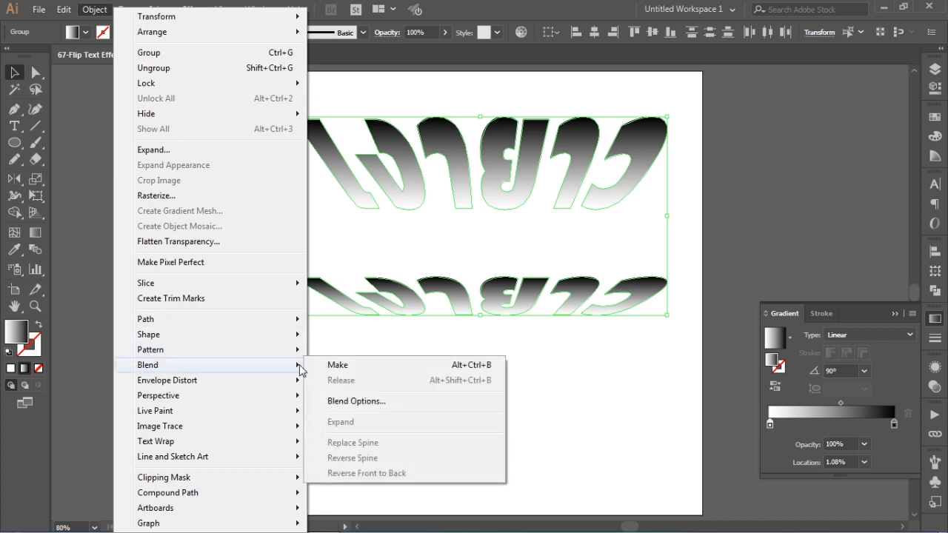
pyautogui.click(345, 365)
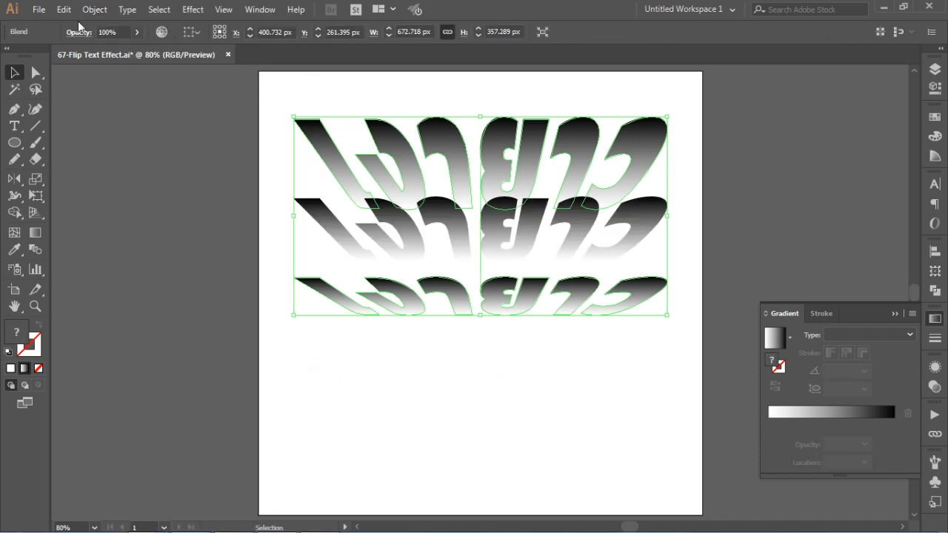
# Set the blend's spacing to Specified Steps with 4 steps, with the preview enabled.
pyautogui.click(94, 10)
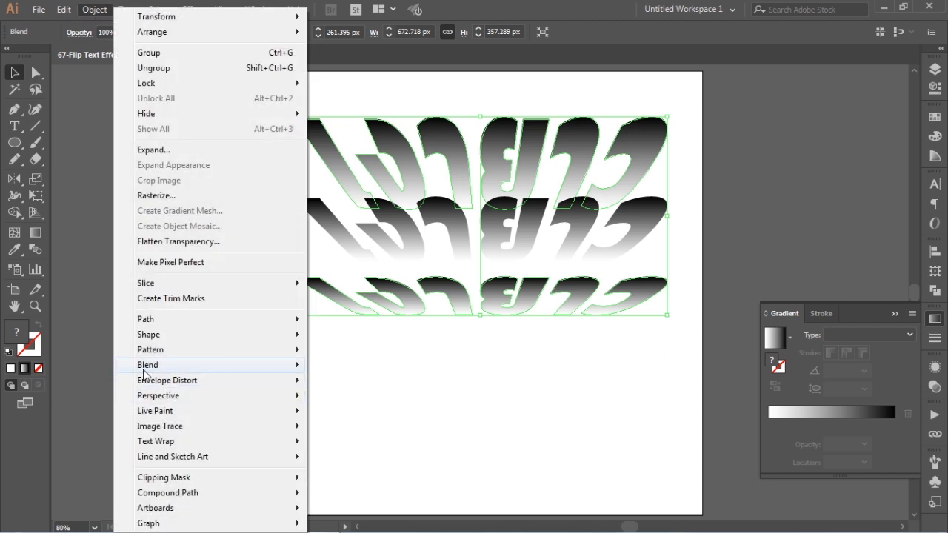
pyautogui.moveTo(143, 367)
pyautogui.click(383, 403)
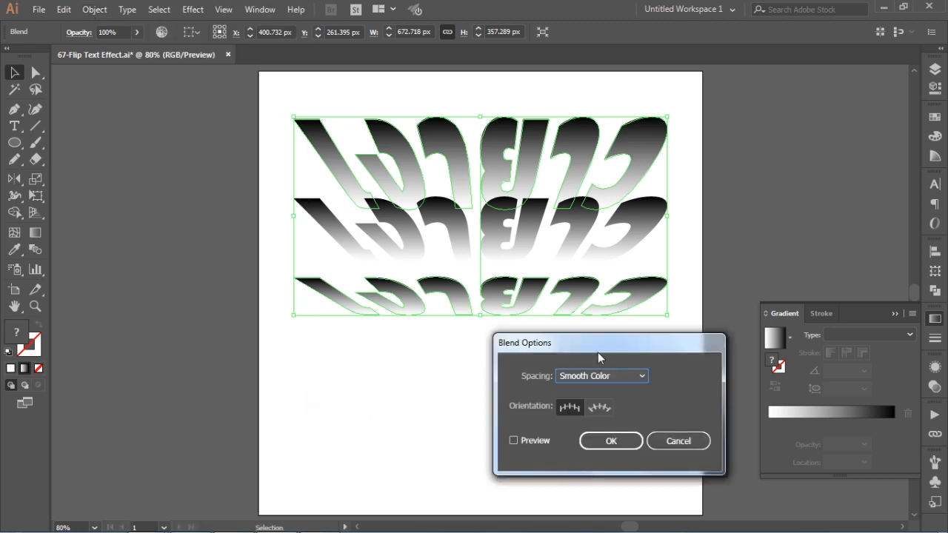
pyautogui.click(599, 376)
pyautogui.click(593, 406)
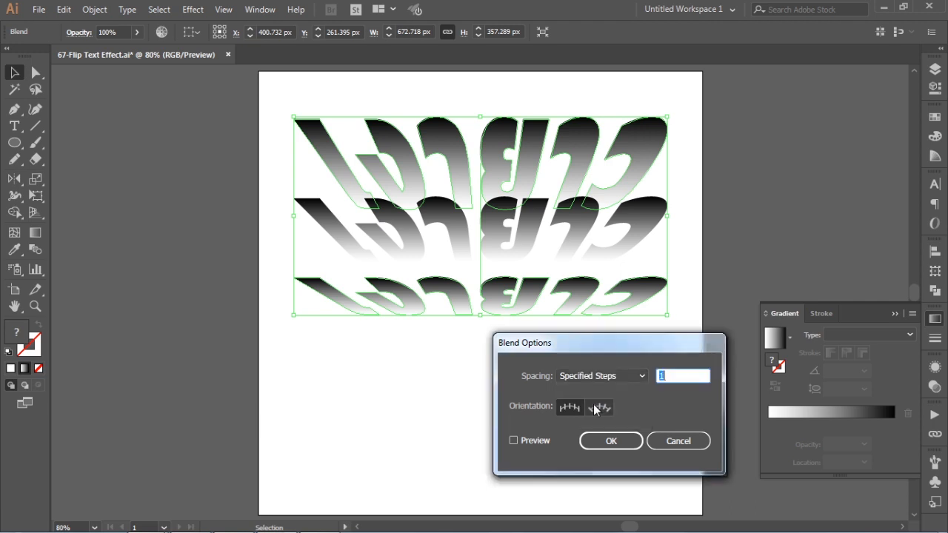
pyautogui.click(514, 441)
pyautogui.click(677, 376)
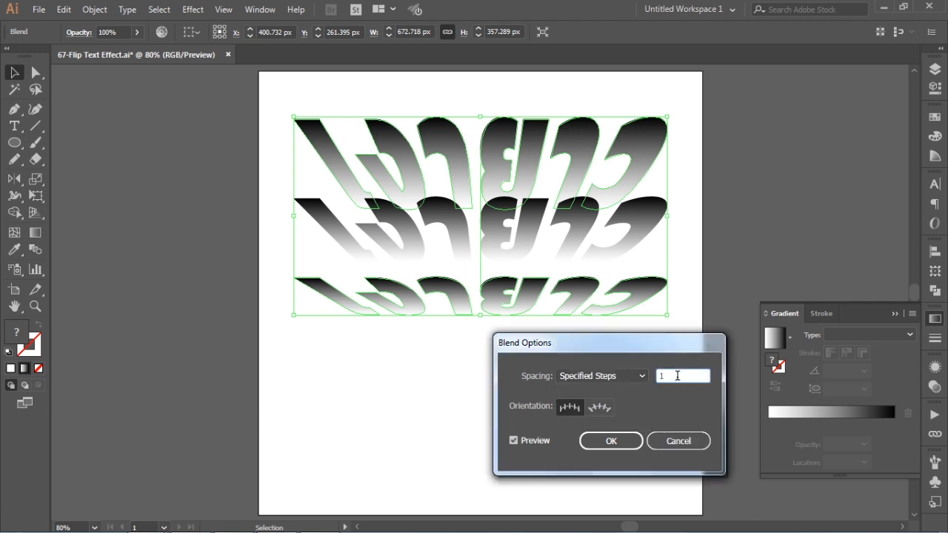
pyautogui.press('Up')
pyautogui.press('Up')
pyautogui.press('Up')
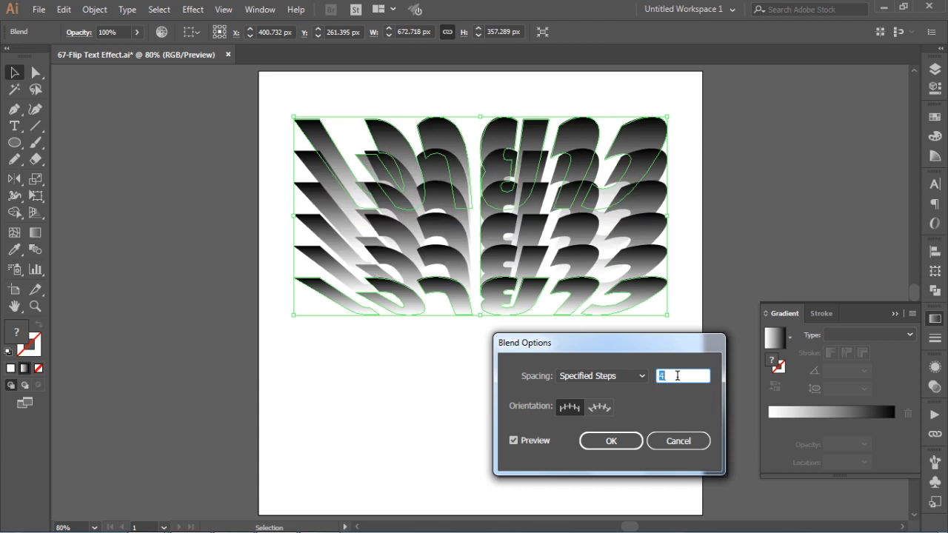
pyautogui.press('Up')
pyautogui.press('Down')
pyautogui.click(611, 441)
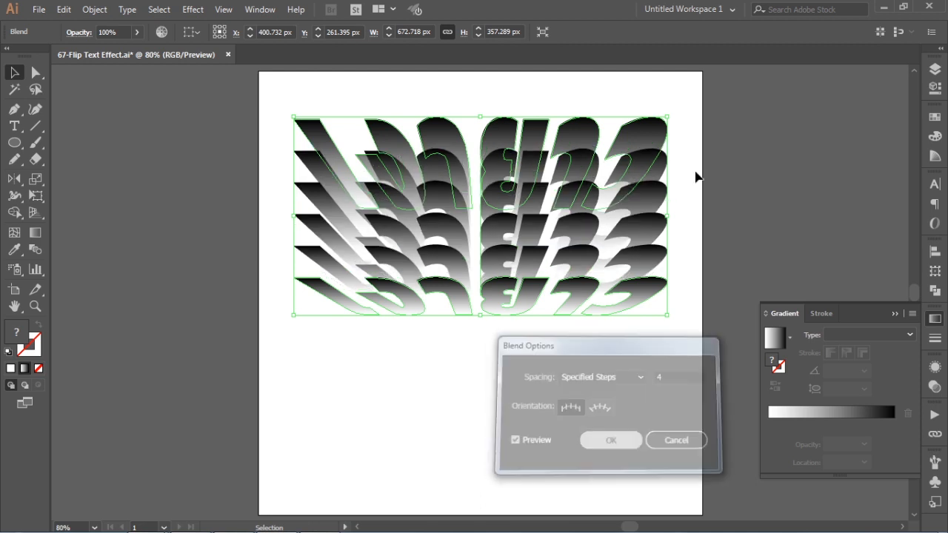
pyautogui.click(726, 176)
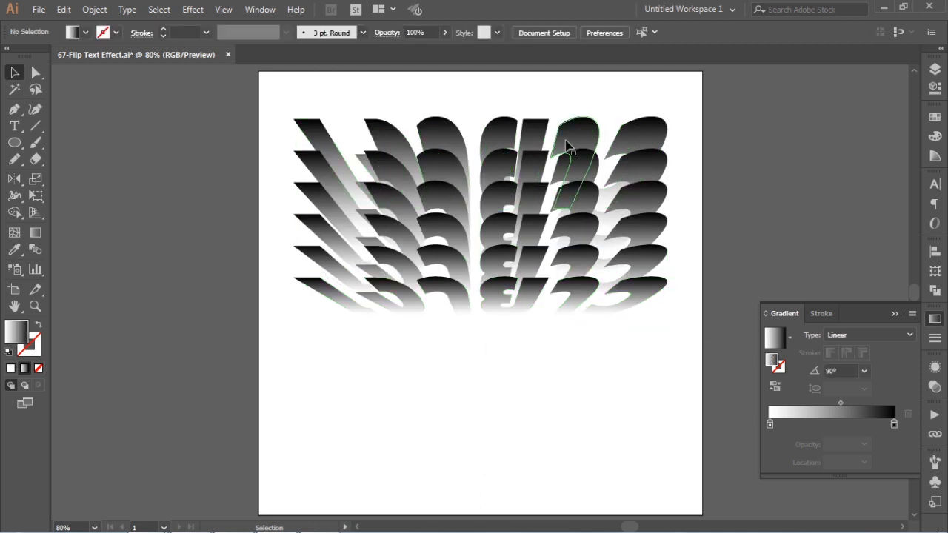
# Isolate the blend and move the upper lettering's white gradient stop to 20.54%, leaving isolation mode when done.
pyautogui.doubleClick(540, 139)
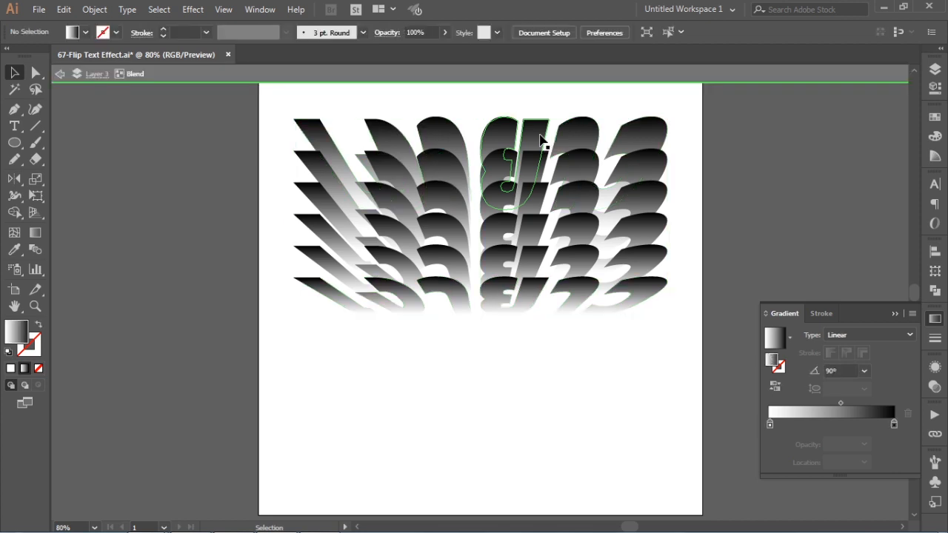
pyautogui.click(533, 139)
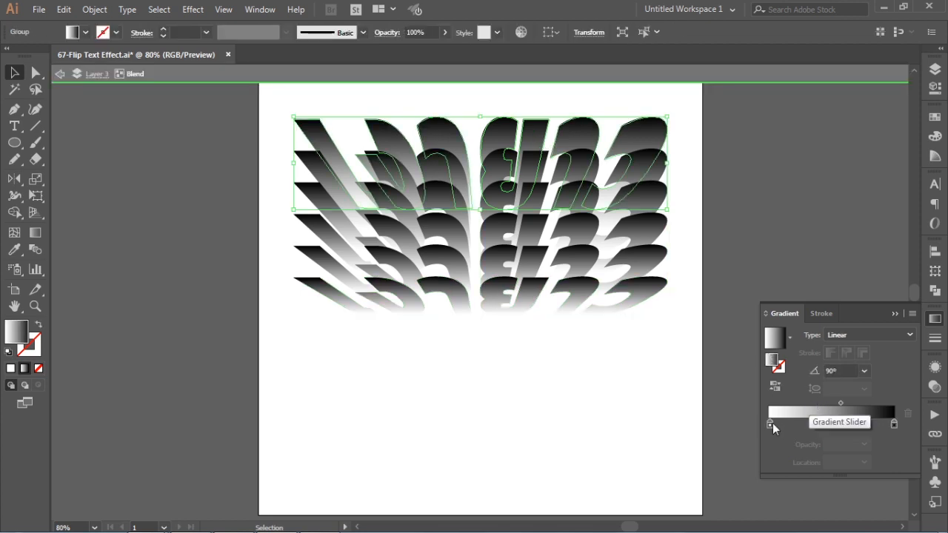
pyautogui.moveTo(773, 426); pyautogui.dragTo(794, 423)
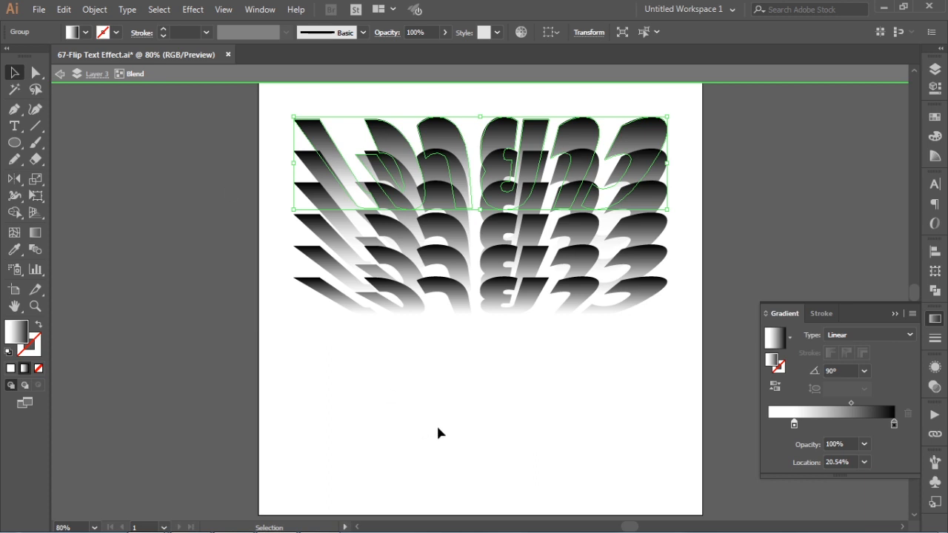
pyautogui.rightClick(469, 271)
pyautogui.click(543, 315)
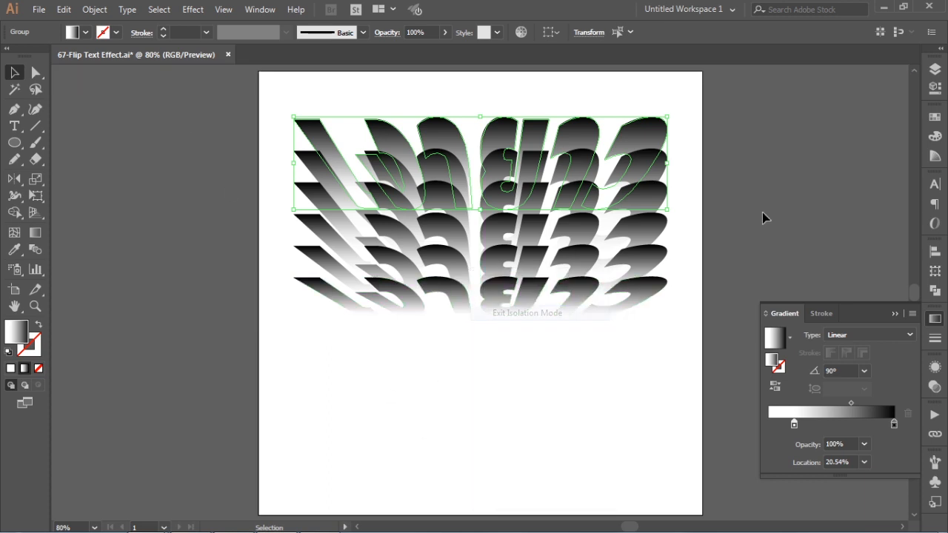
pyautogui.click(771, 194)
# Move the blend straight up to Y 226.38 px and create a copy of it reflected across the horizontal axis.
pyautogui.click(510, 191)
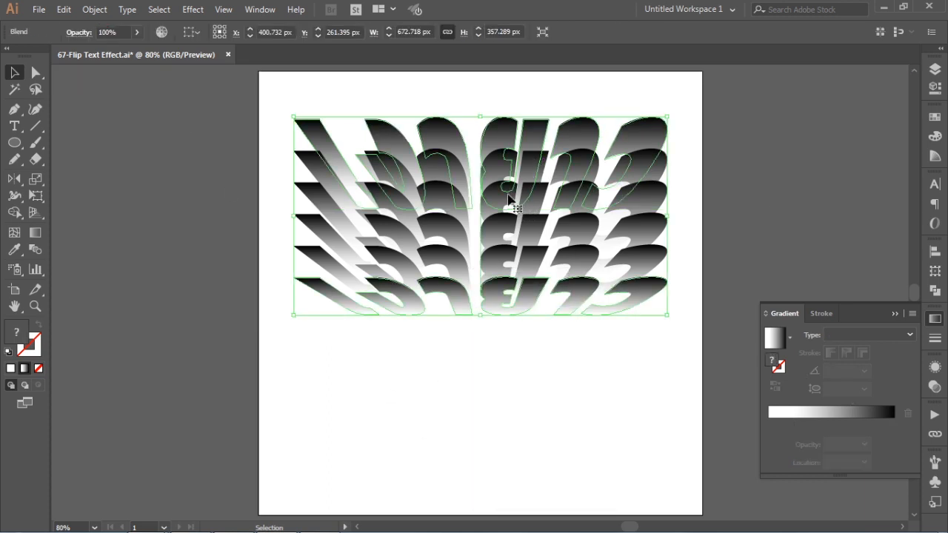
pyautogui.moveTo(511, 194); pyautogui.dragTo(511, 173)
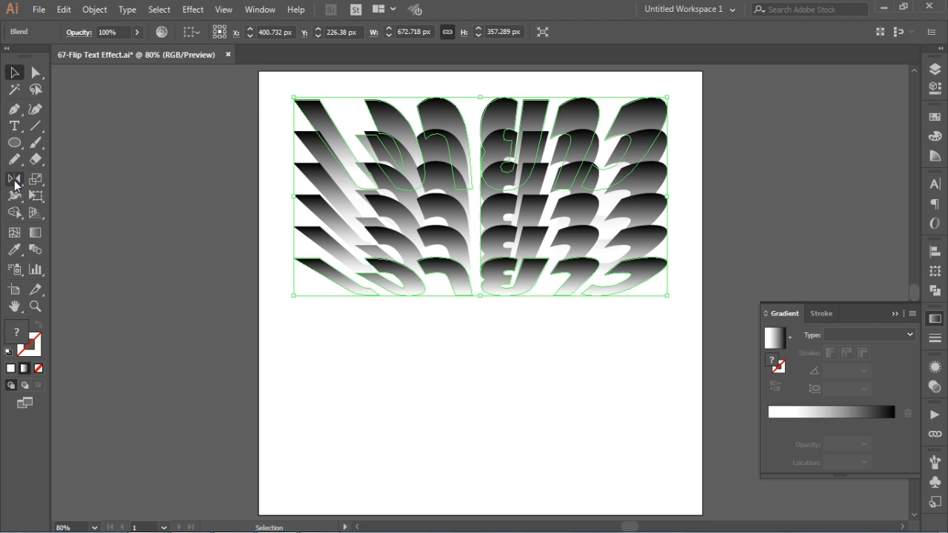
pyautogui.click(15, 182)
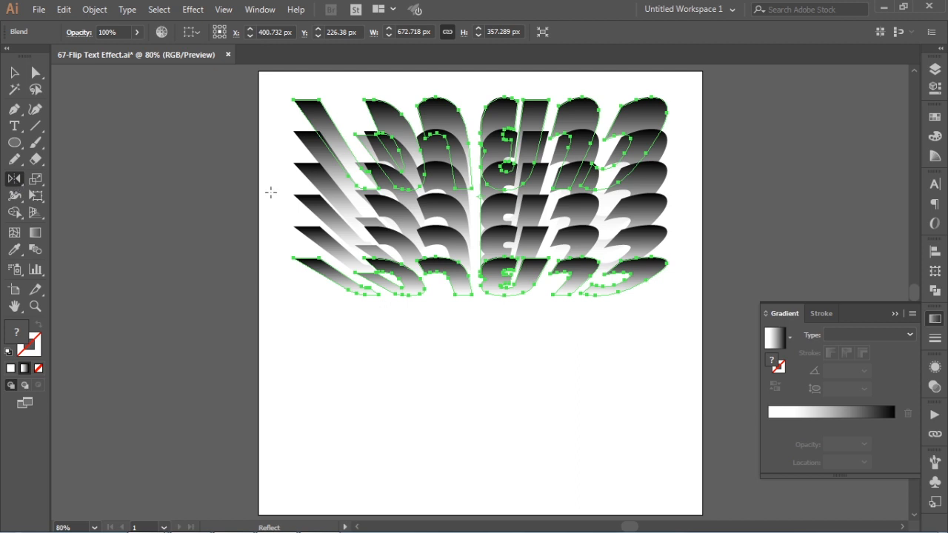
pyautogui.keyDown('alt'); pyautogui.click(485, 197); pyautogui.keyUp('alt')
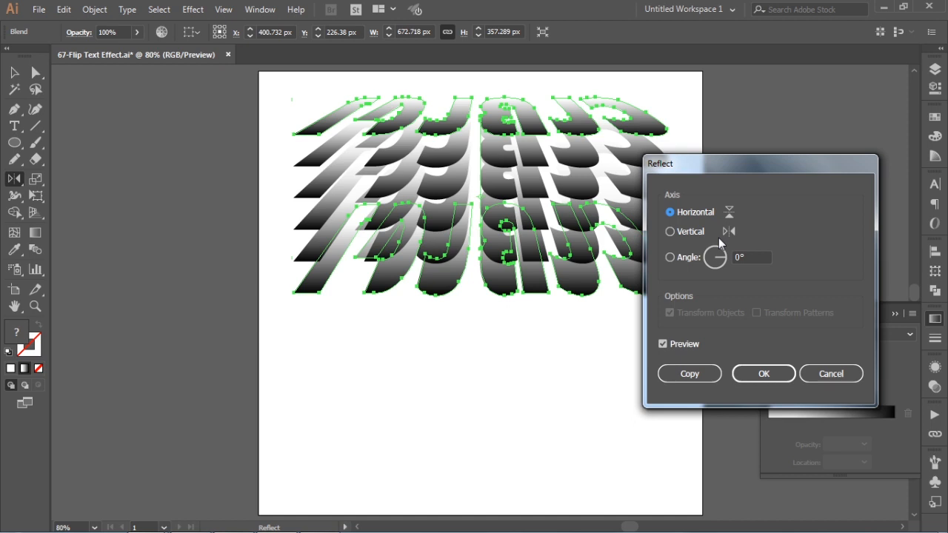
pyautogui.click(688, 374)
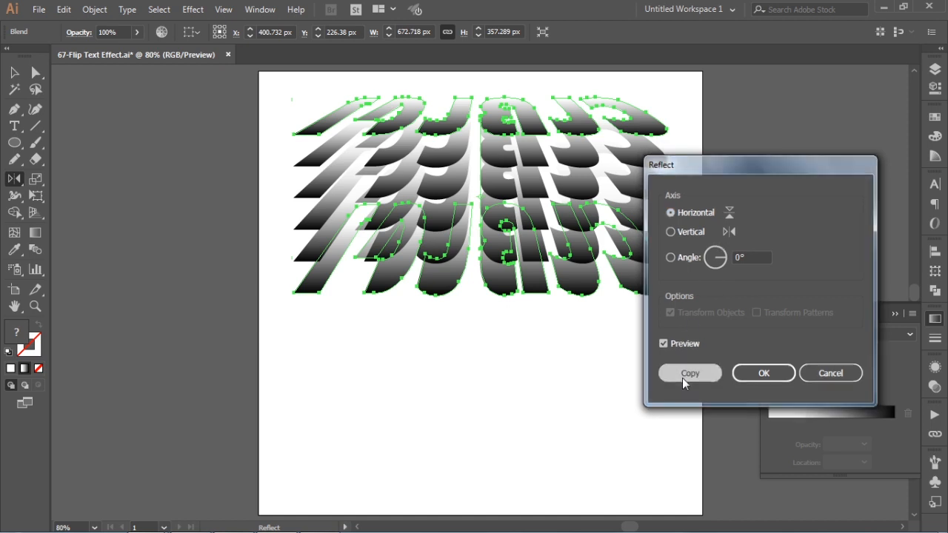
# Move the reflected copy down so it sits directly beneath the original blend with only a narrow gap.
pyautogui.press('v')
pyautogui.click(524, 216)
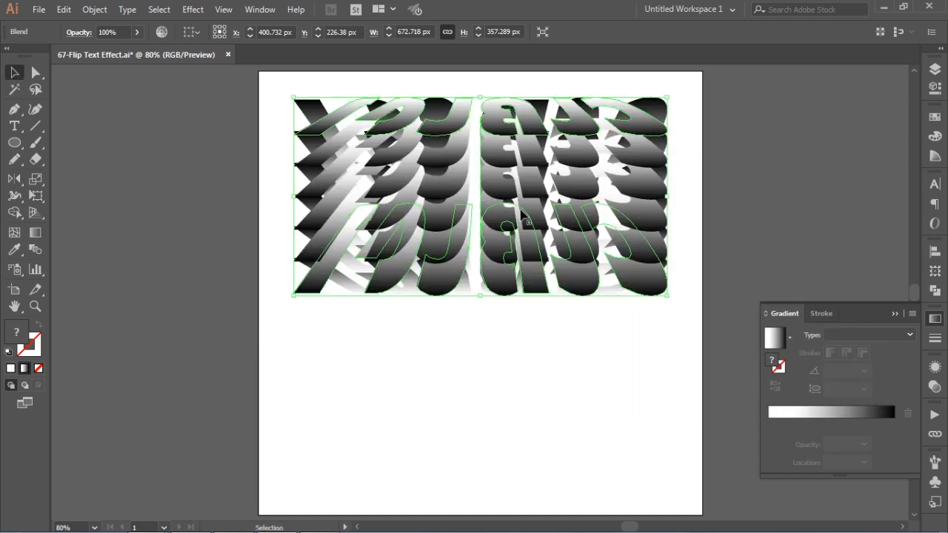
pyautogui.moveTo(511, 134); pyautogui.dragTo(521, 320)
# Align the original and reflected blends to each other along their left edges.
pyautogui.moveTo(702, 196); pyautogui.dragTo(434, 406)
pyautogui.click(935, 252)
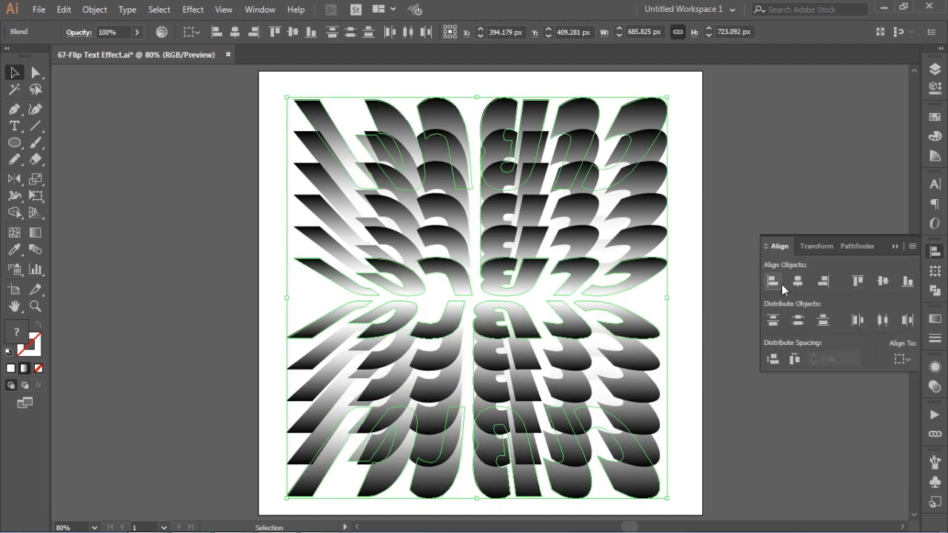
pyautogui.click(772, 281)
pyautogui.click(737, 200)
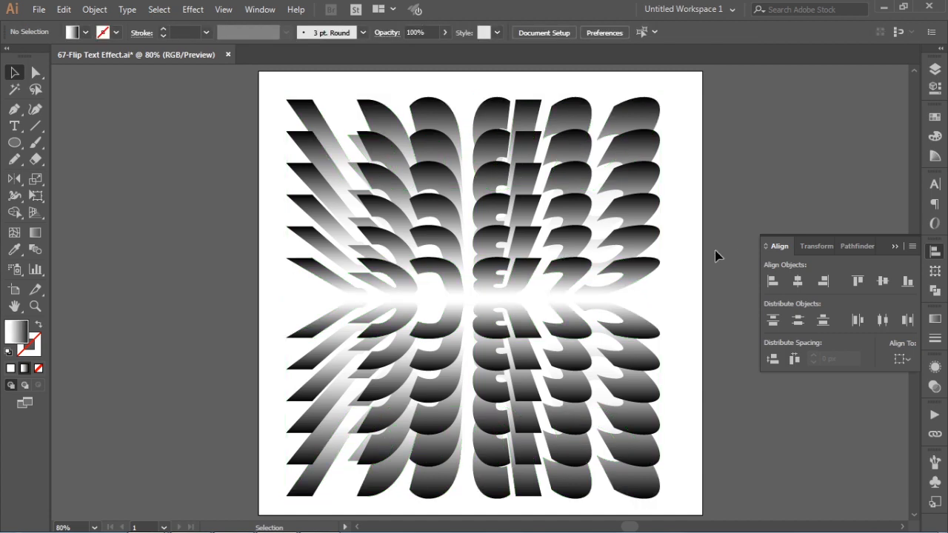
# Move both blends together sideways to centre them horizontally on the artboard at X 400 px.
pyautogui.press('space')
pyautogui.moveTo(661, 279); pyautogui.dragTo(669, 242)
pyautogui.click(497, 260)
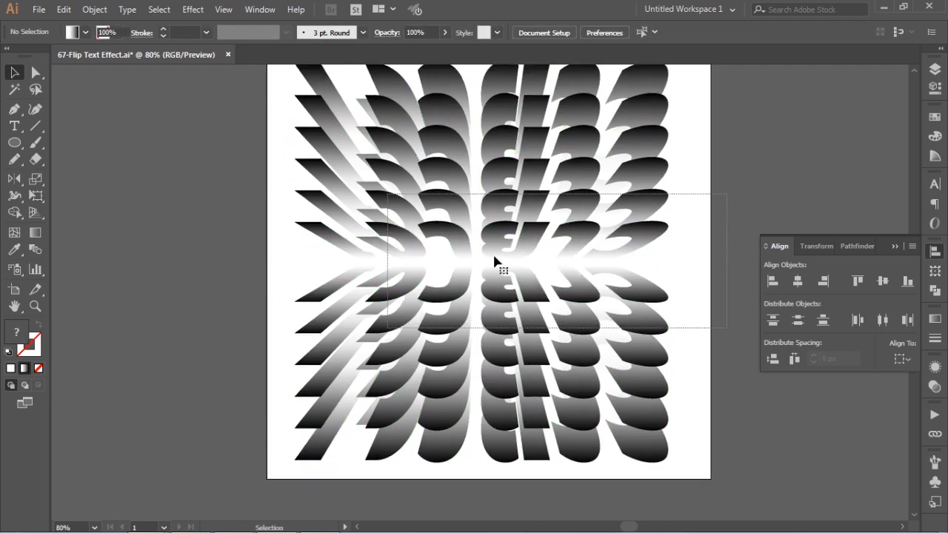
pyautogui.moveTo(513, 265); pyautogui.dragTo(520, 255)
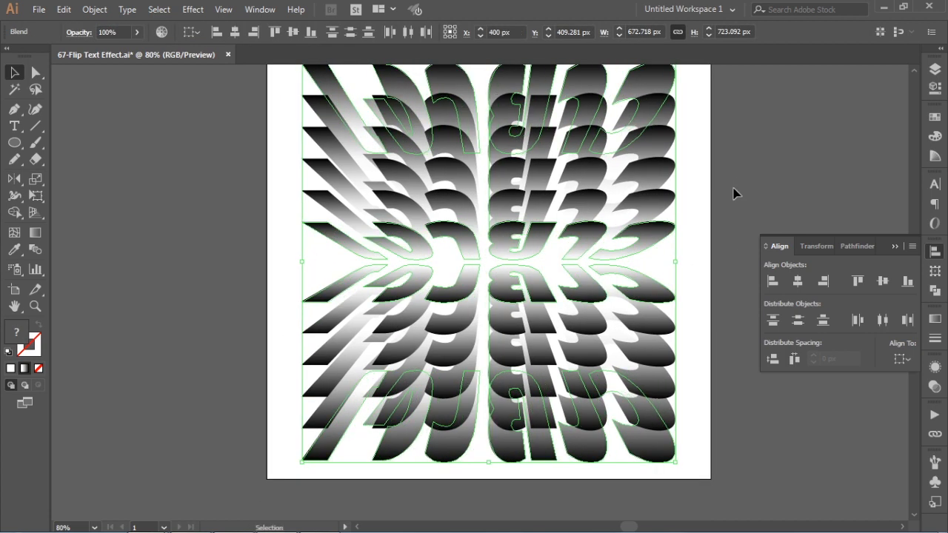
pyautogui.click(734, 196)
# Set the spacing of both the original and reflected blends to 8 specified steps, with the preview turned on.
pyautogui.press('space')
pyautogui.moveTo(471, 187); pyautogui.dragTo(469, 230)
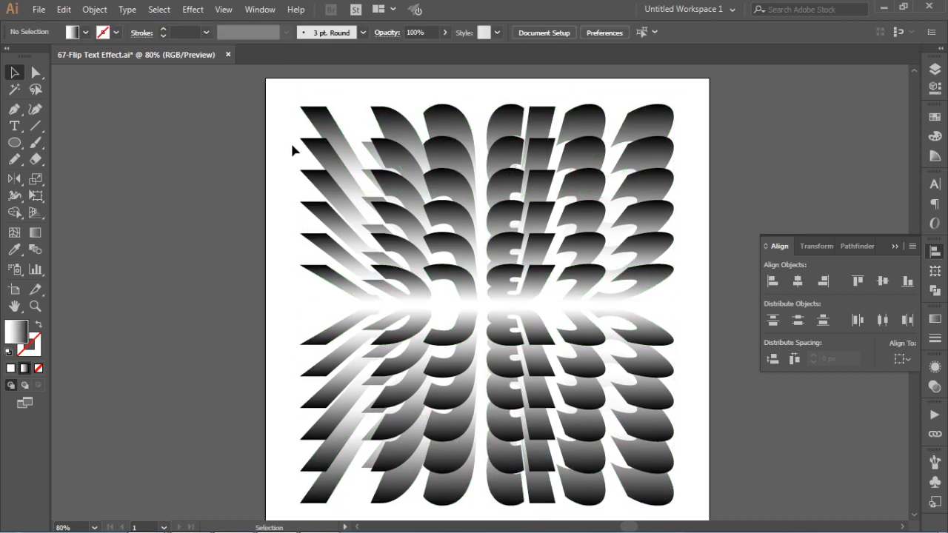
pyautogui.moveTo(743, 134); pyautogui.dragTo(560, 407)
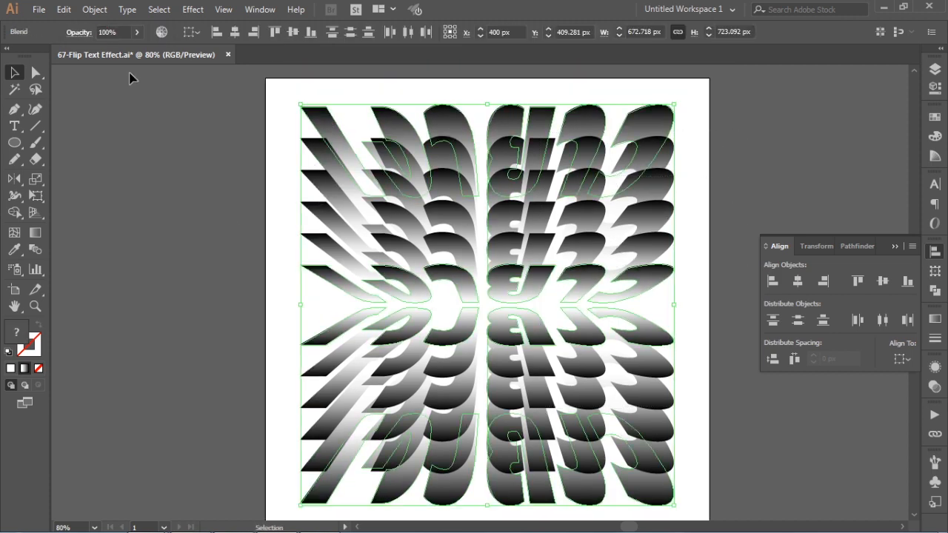
pyautogui.click(95, 8)
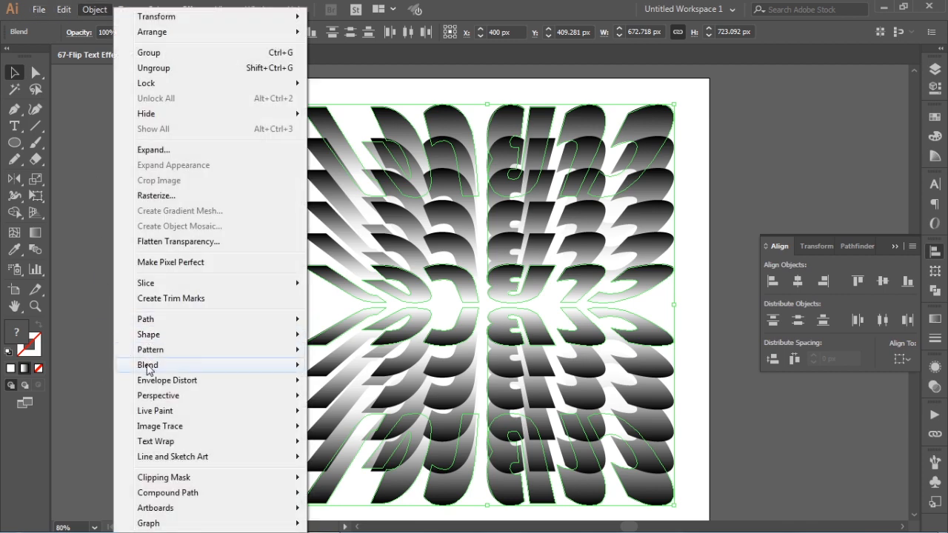
pyautogui.moveTo(162, 368)
pyautogui.click(371, 401)
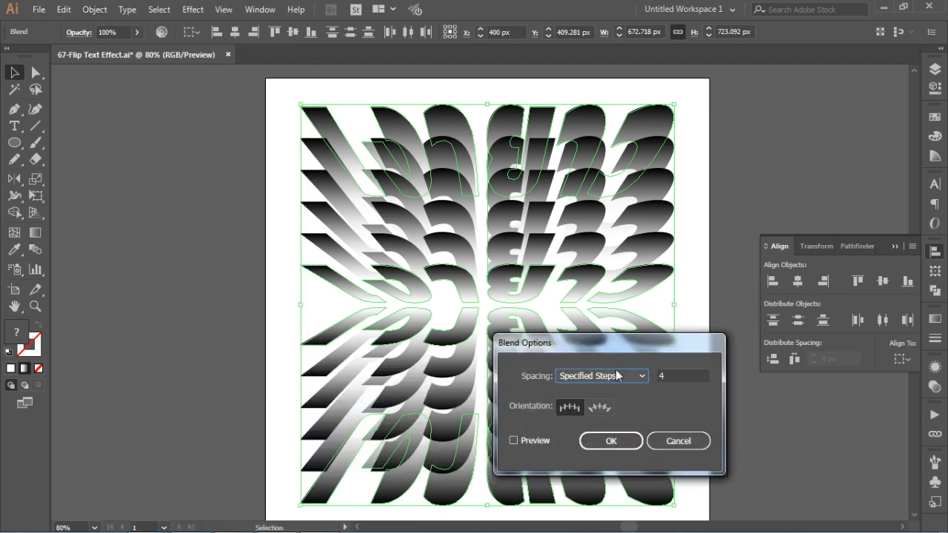
pyautogui.click(537, 442)
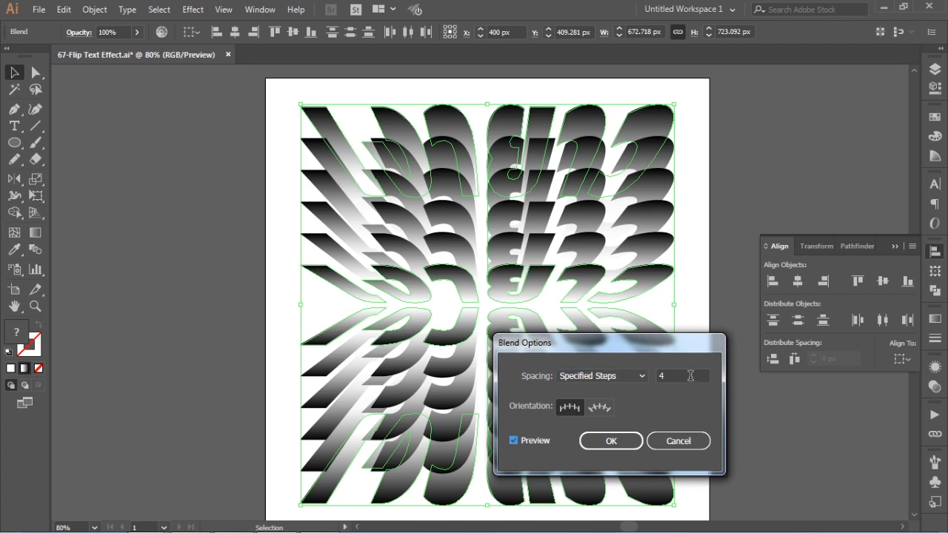
pyautogui.click(690, 376)
pyautogui.press('Up')
pyautogui.press('Up')
pyautogui.press('Up')
pyautogui.press('Up')
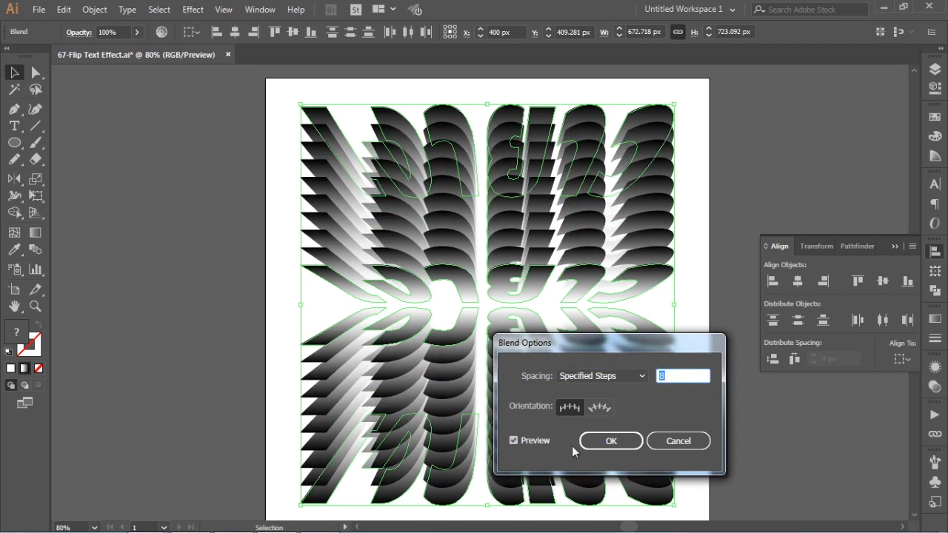
pyautogui.click(609, 441)
# Deselect the blends and collapse the floating Align controls so the artwork is unobstructed.
pyautogui.click(772, 146)
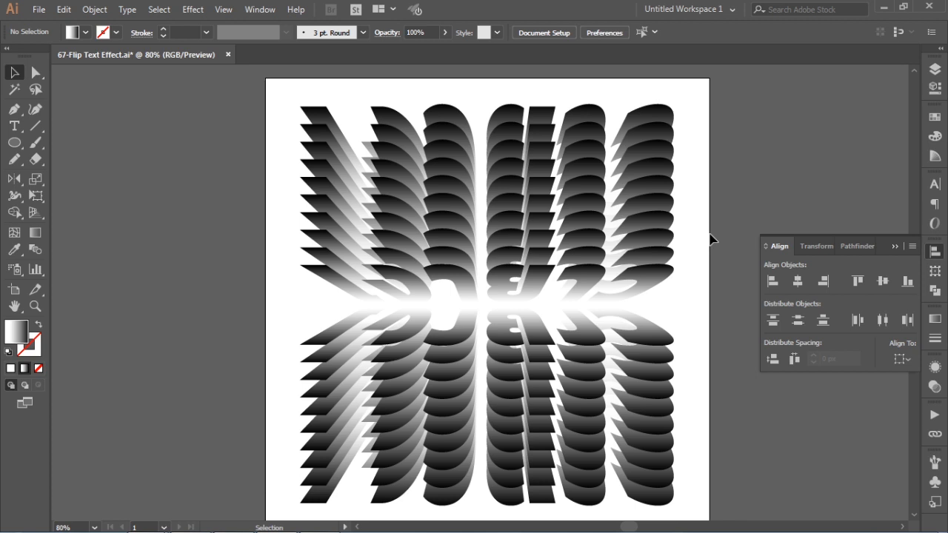
pyautogui.click(896, 248)
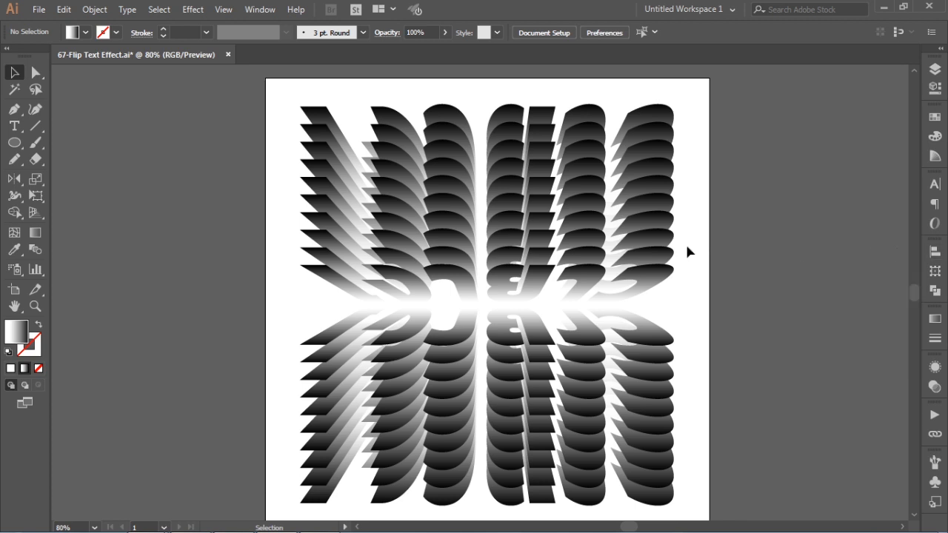